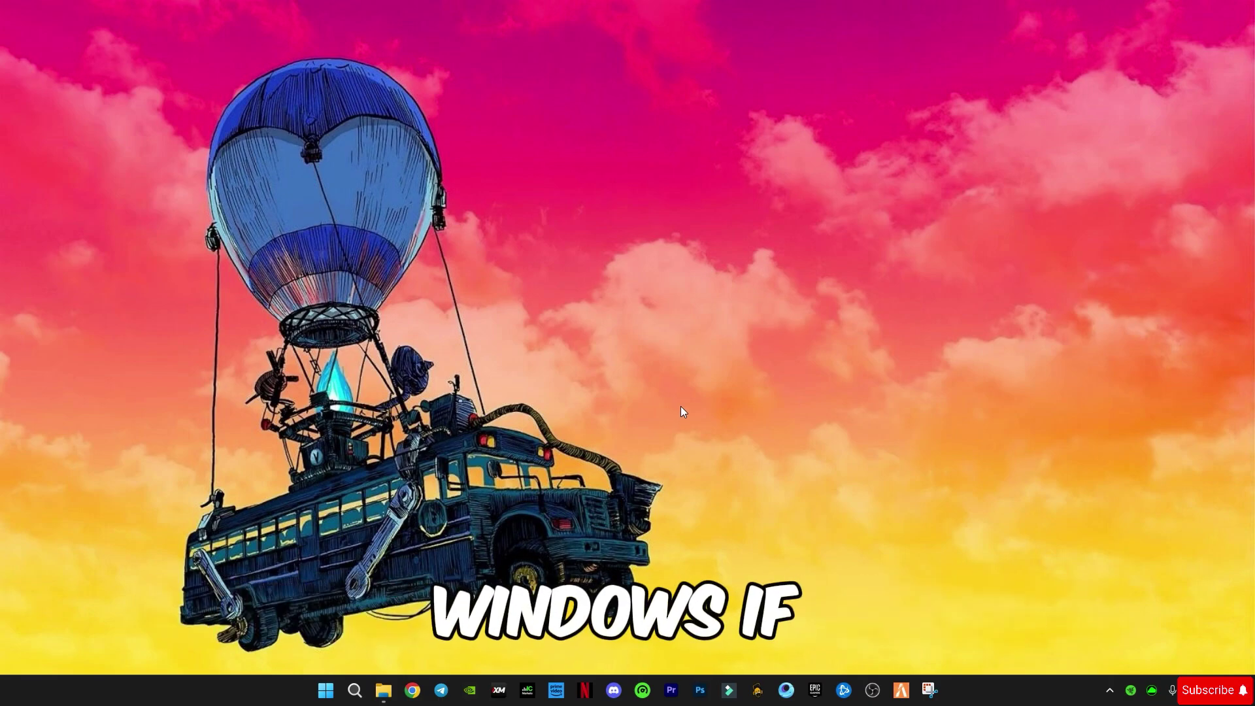
Step: Launch Run from Windows search and open the C: Windows Temp folder with 'temp'
{"action": "right_click", "coordinate": [327, 691]}
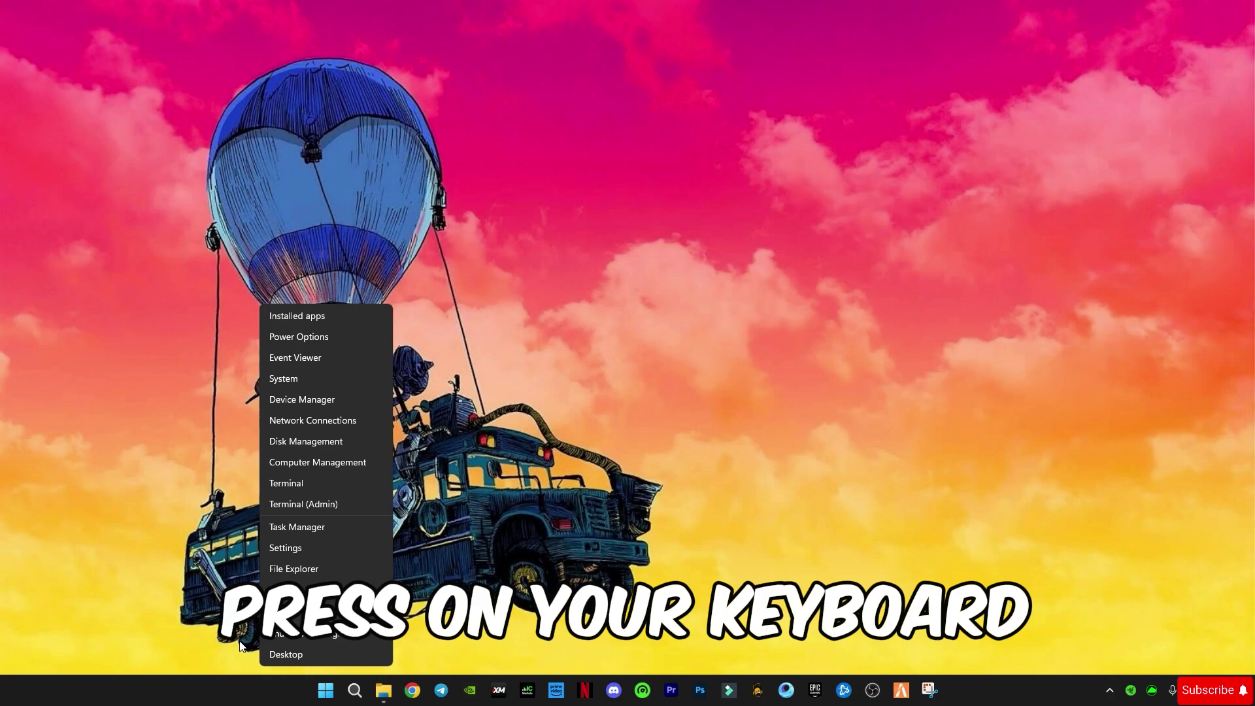
{"action": "left_click", "coordinate": [355, 690]}
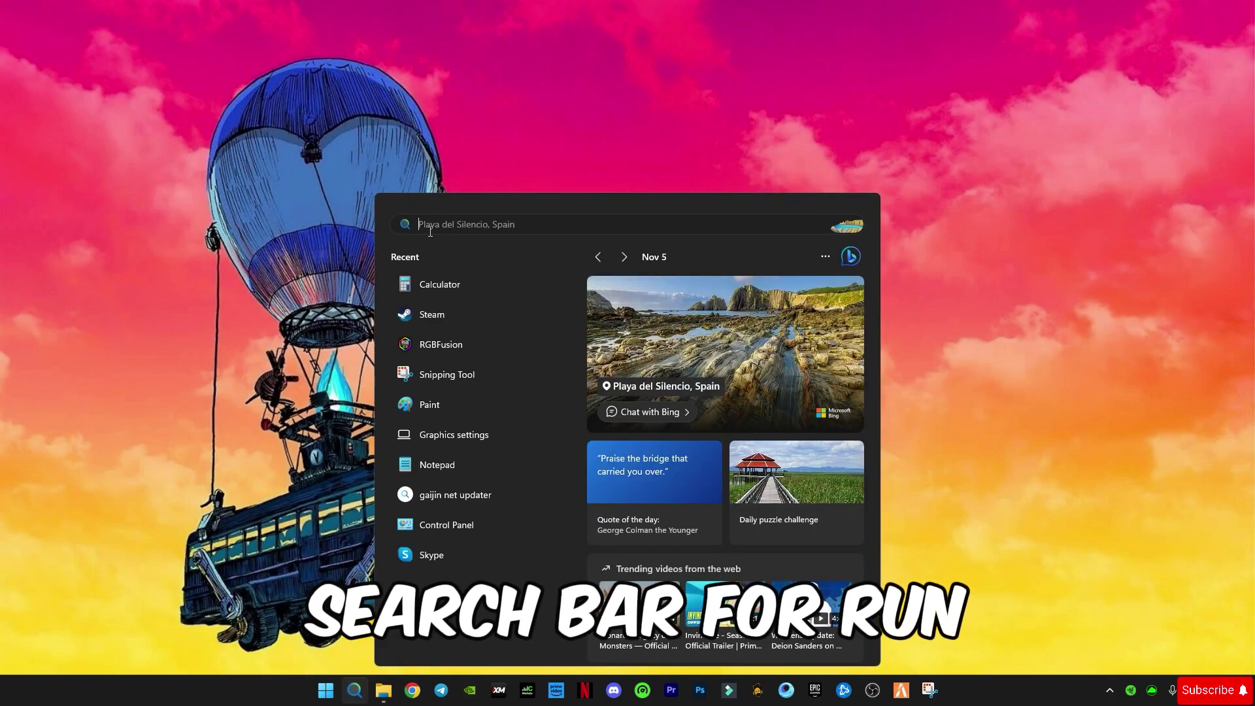
{"action": "type", "text": "run"}
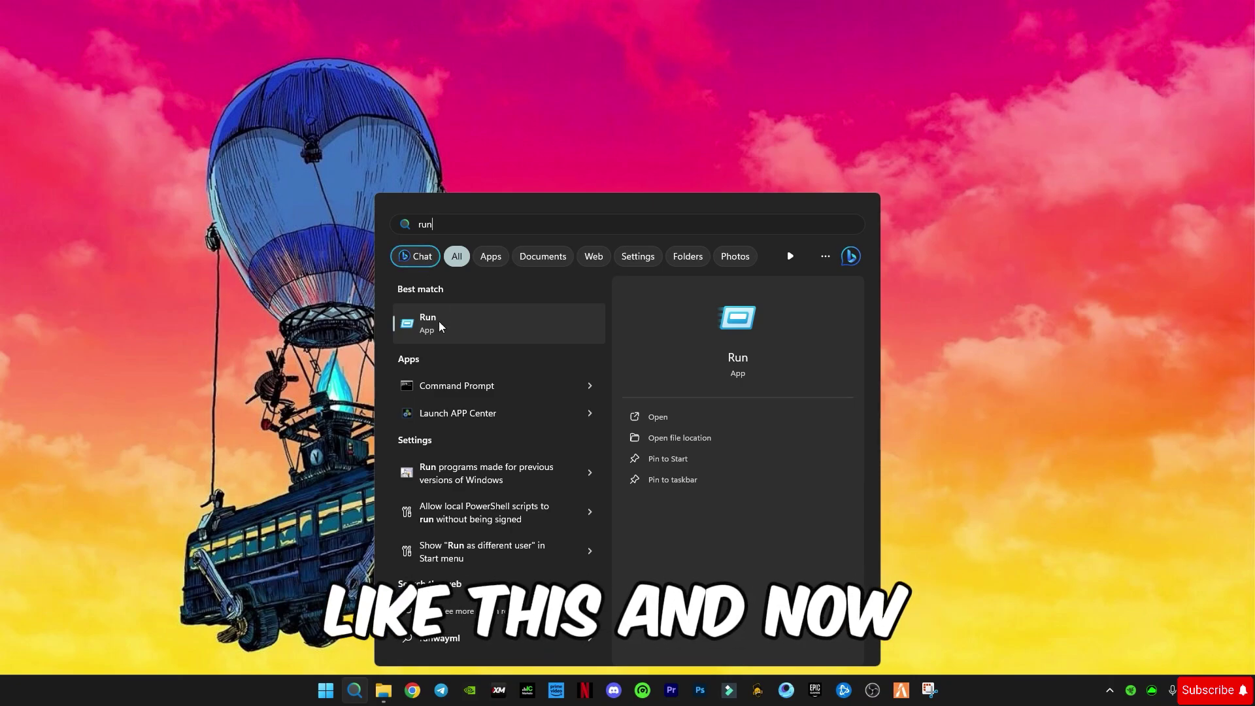
{"action": "left_click", "coordinate": [438, 321]}
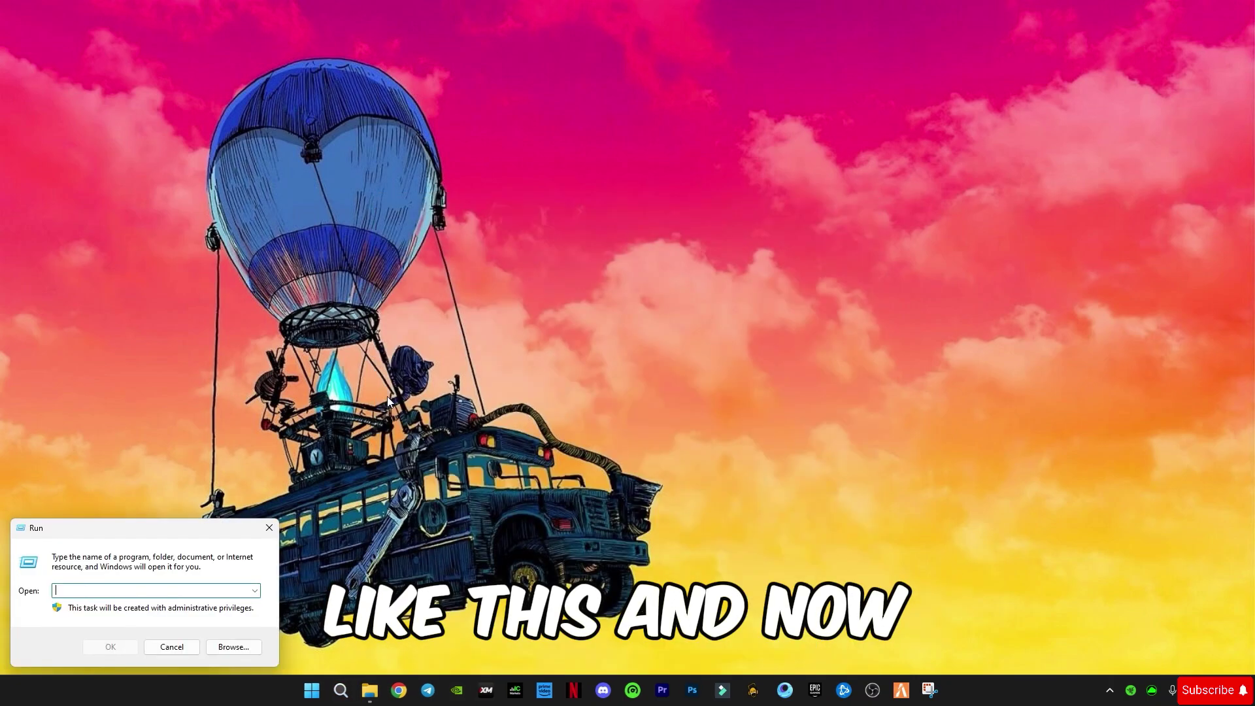
{"action": "left_click", "coordinate": [106, 589]}
{"action": "type", "text": "emp"}
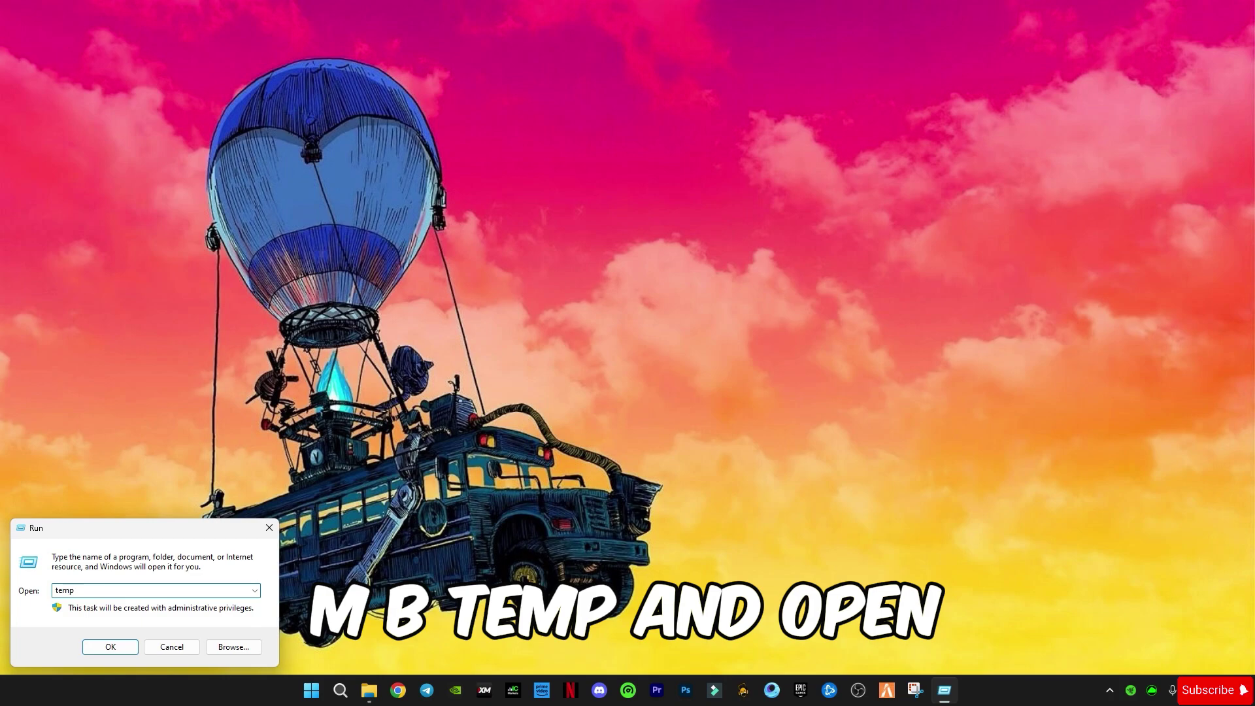
{"action": "key", "text": "Return"}
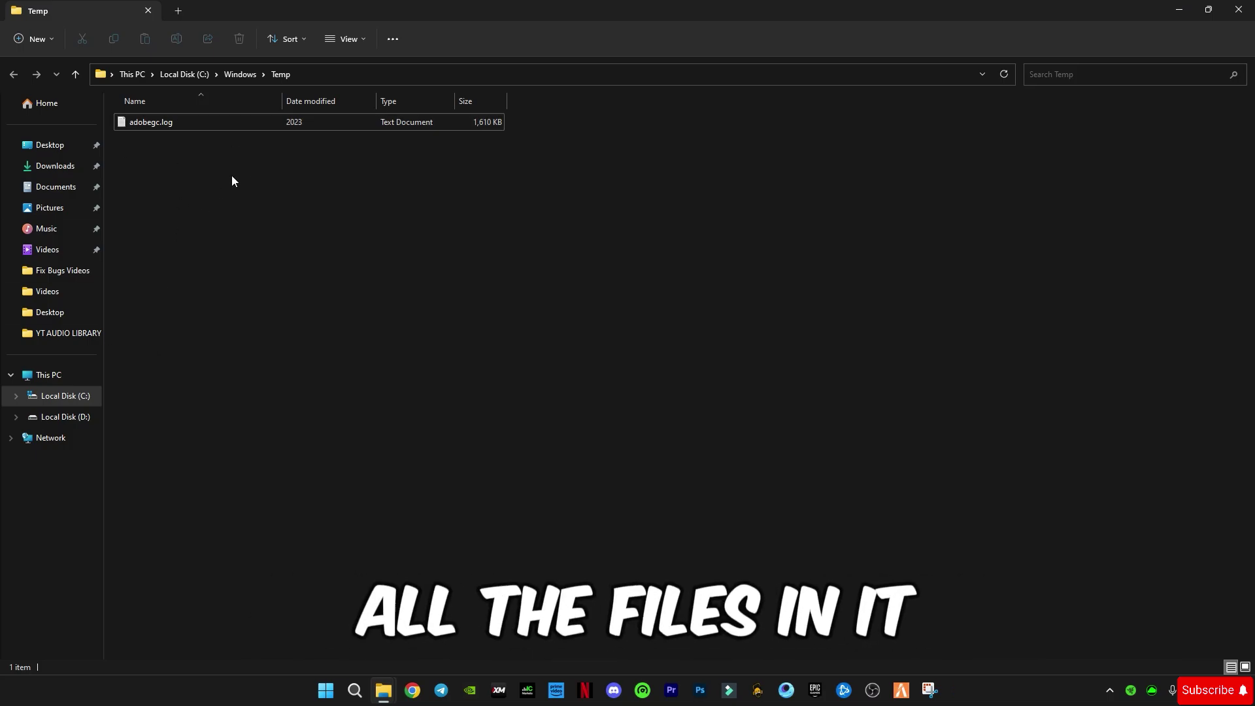
Step: Close the Windows Temp window and open the user %temp% folder from Run
{"action": "left_click", "coordinate": [1239, 10]}
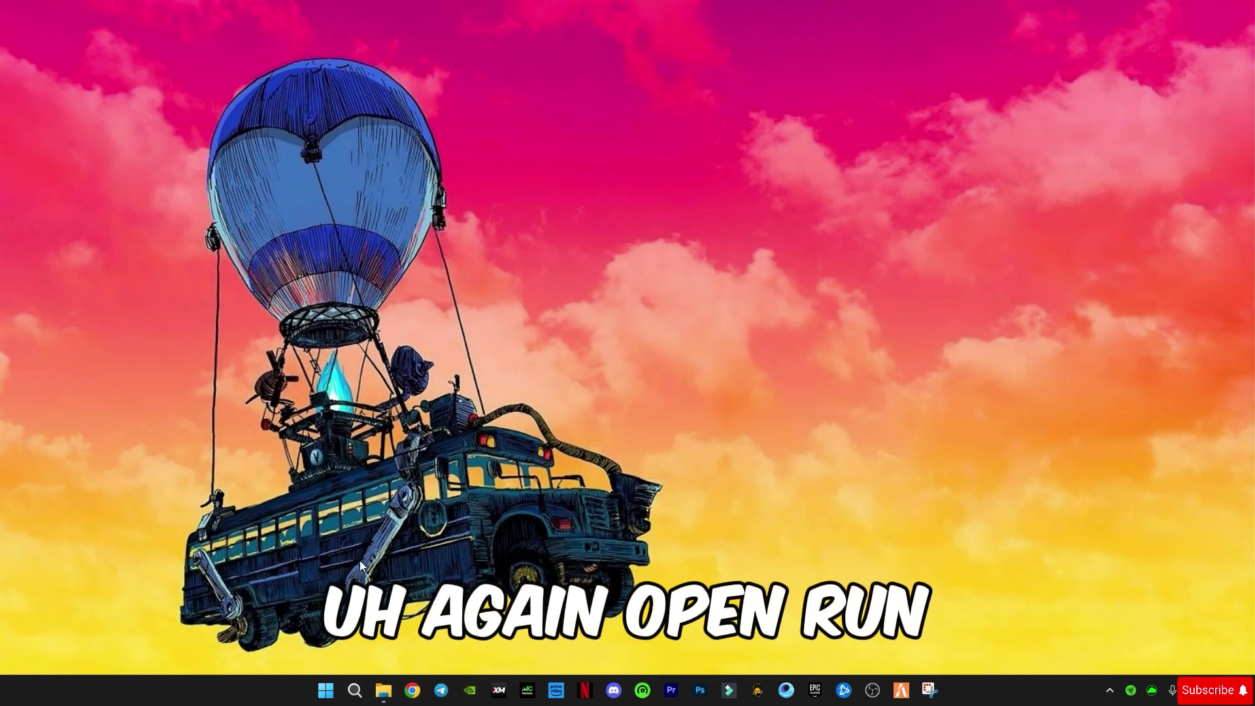
{"action": "key", "text": "super+r"}
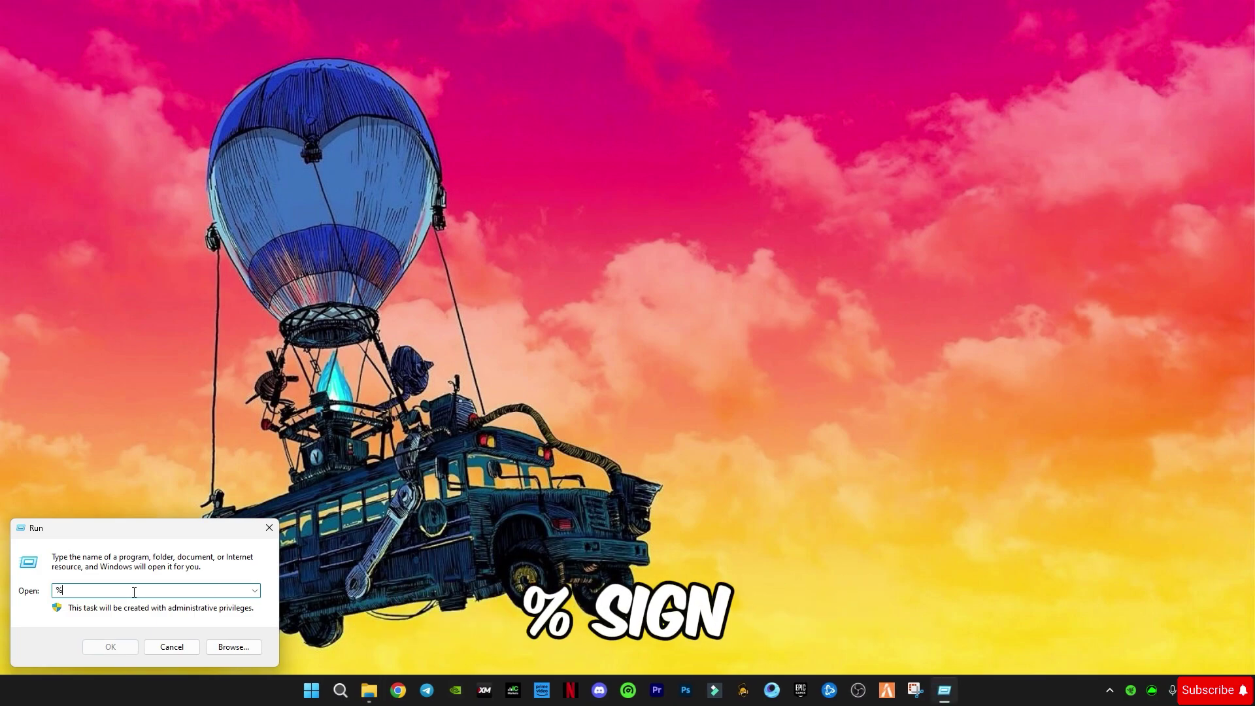
{"action": "type", "text": "%temp%"}
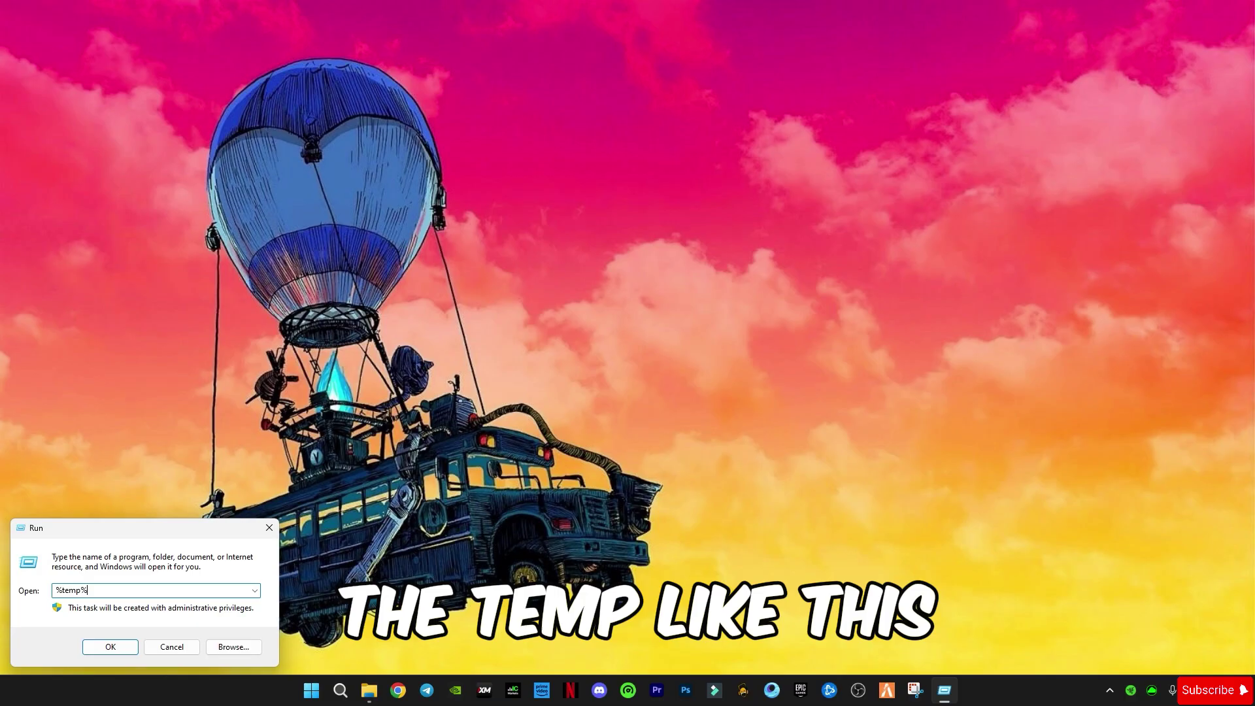
{"action": "key", "text": "Return"}
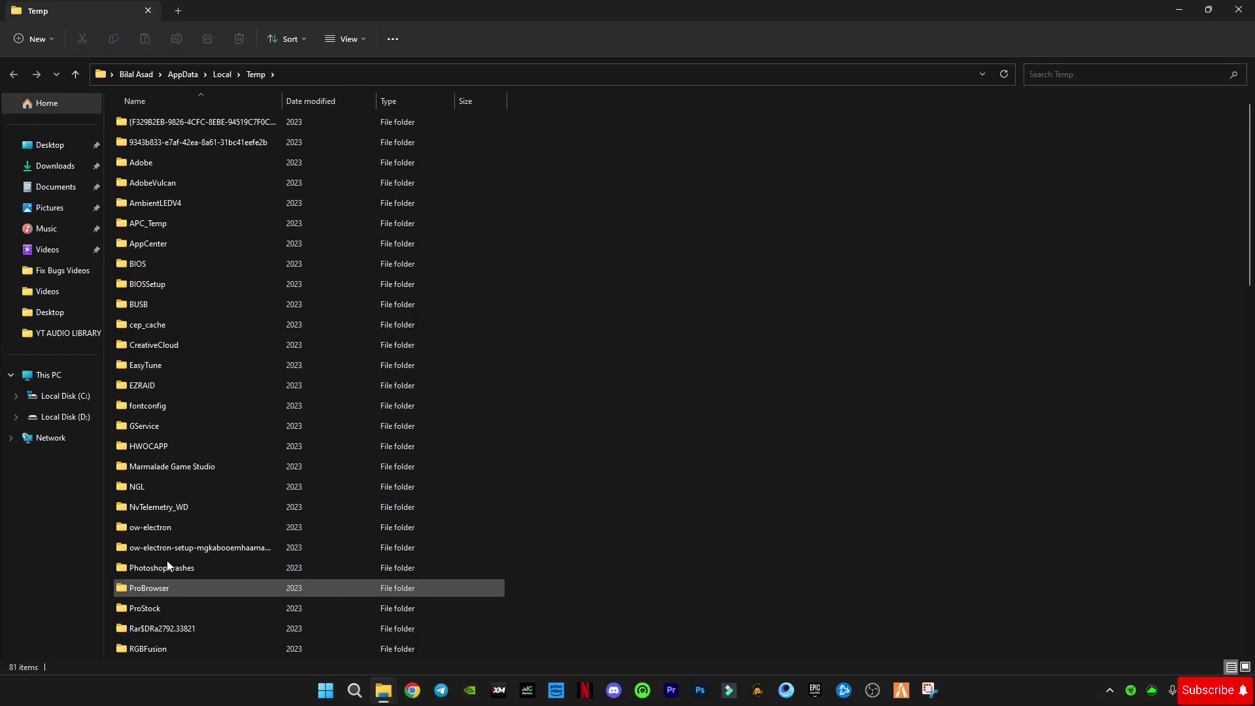
Step: Delete all 1,032 user temp items, skipping every item still in use
{"action": "key", "text": "ctrl+a"}
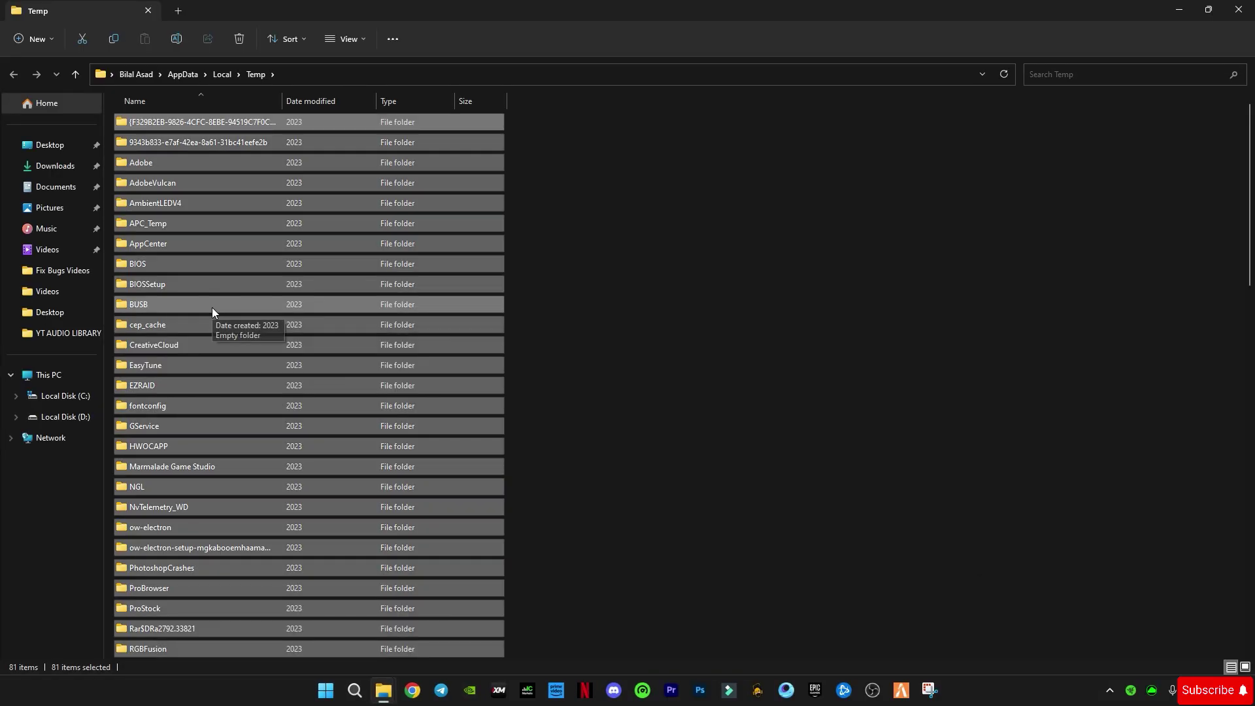
{"action": "key", "text": "Delete"}
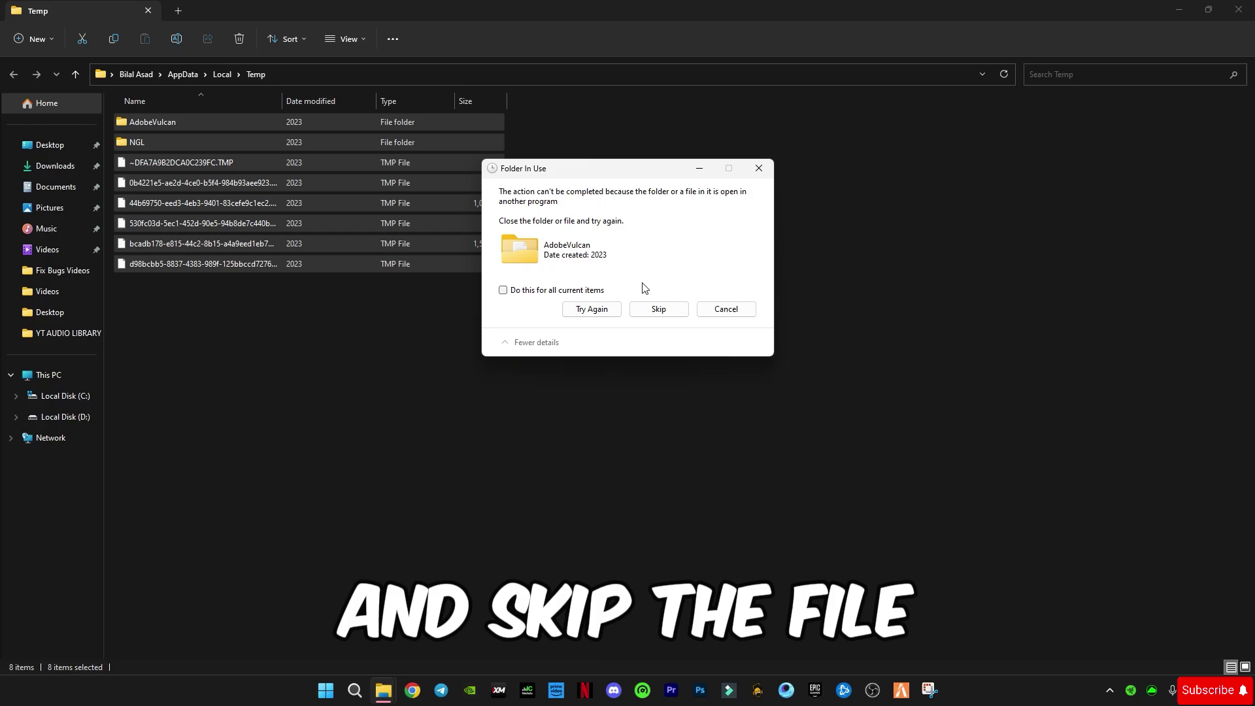
{"action": "left_click", "coordinate": [503, 290]}
{"action": "left_click", "coordinate": [651, 312]}
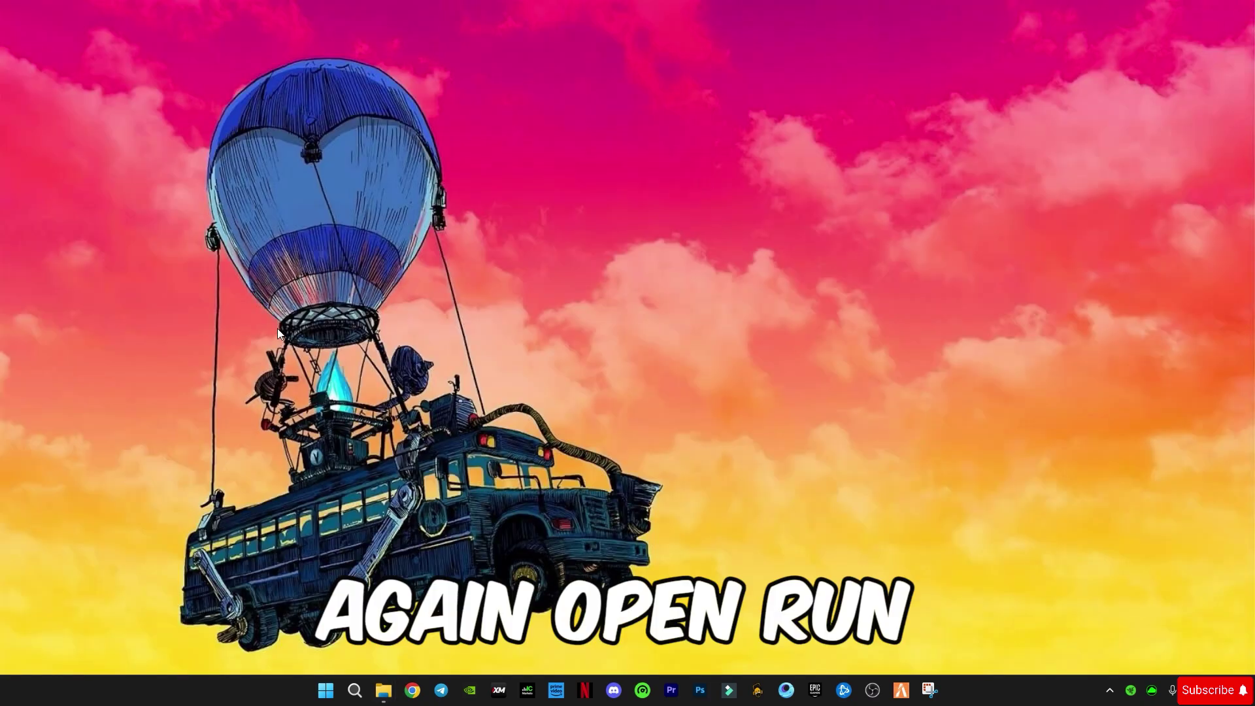
Step: Open the Windows Prefetch folder from Run and select all its files
{"action": "key", "text": "super+r"}
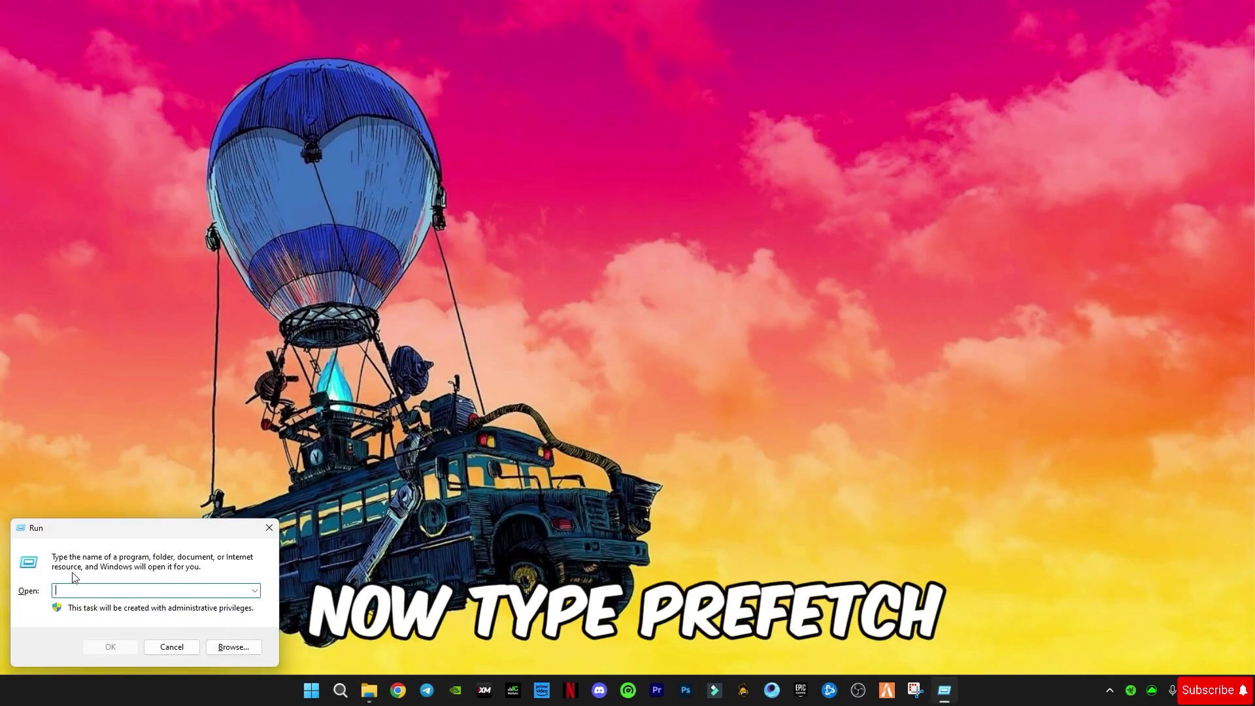
{"action": "type", "text": "fetch"}
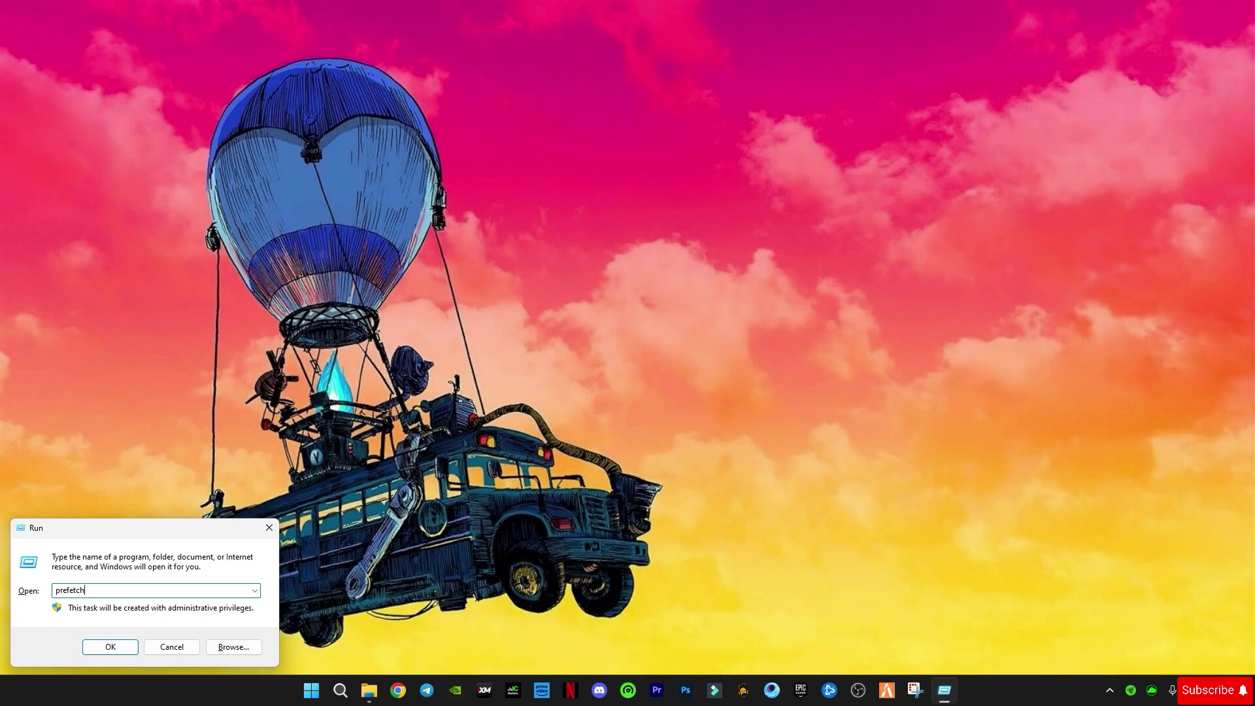
{"action": "key", "text": "Return"}
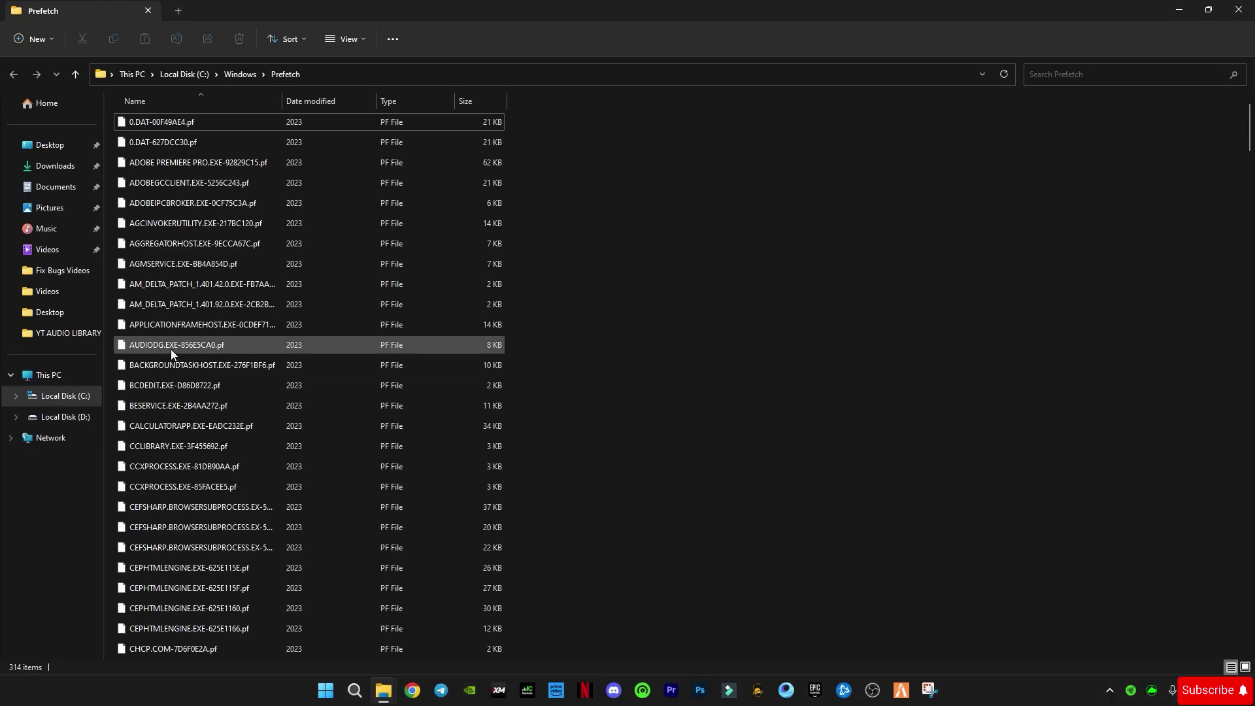
{"action": "left_click", "coordinate": [171, 349]}
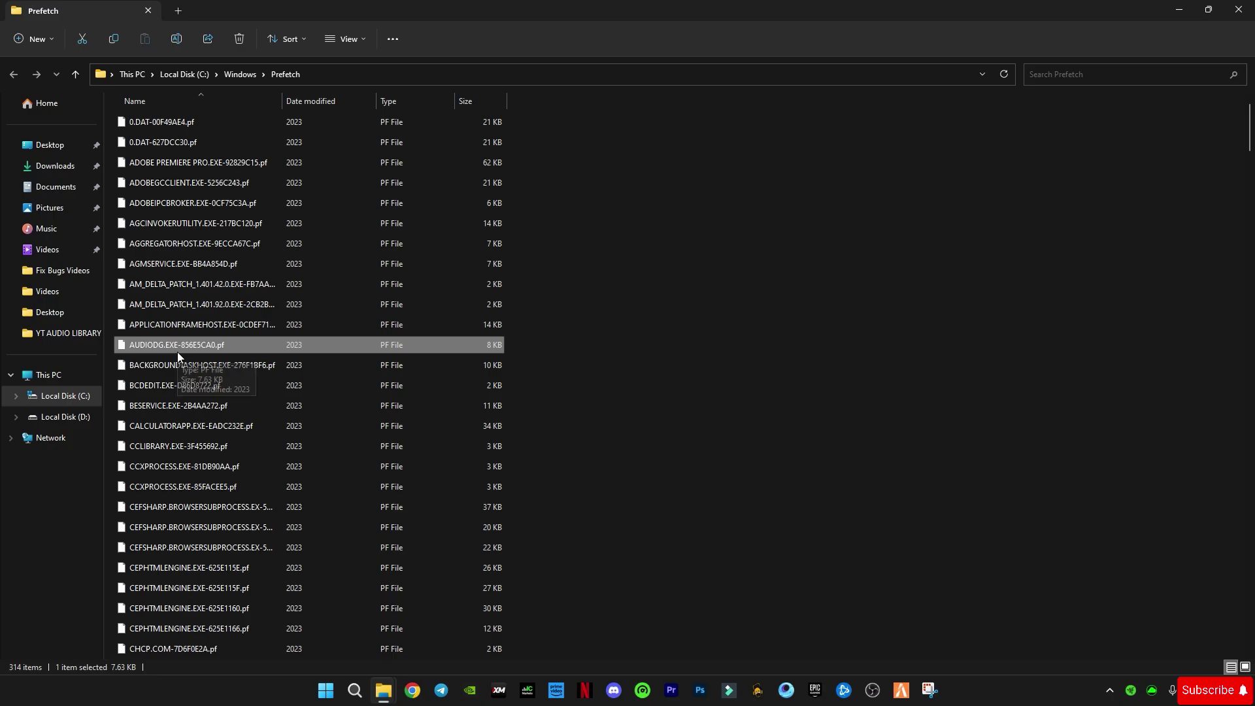
{"action": "key", "text": "ctrl+a"}
Step: Delete the 314 Prefetch files, skipping the in-use one, and close the window
{"action": "right_click", "coordinate": [252, 357]}
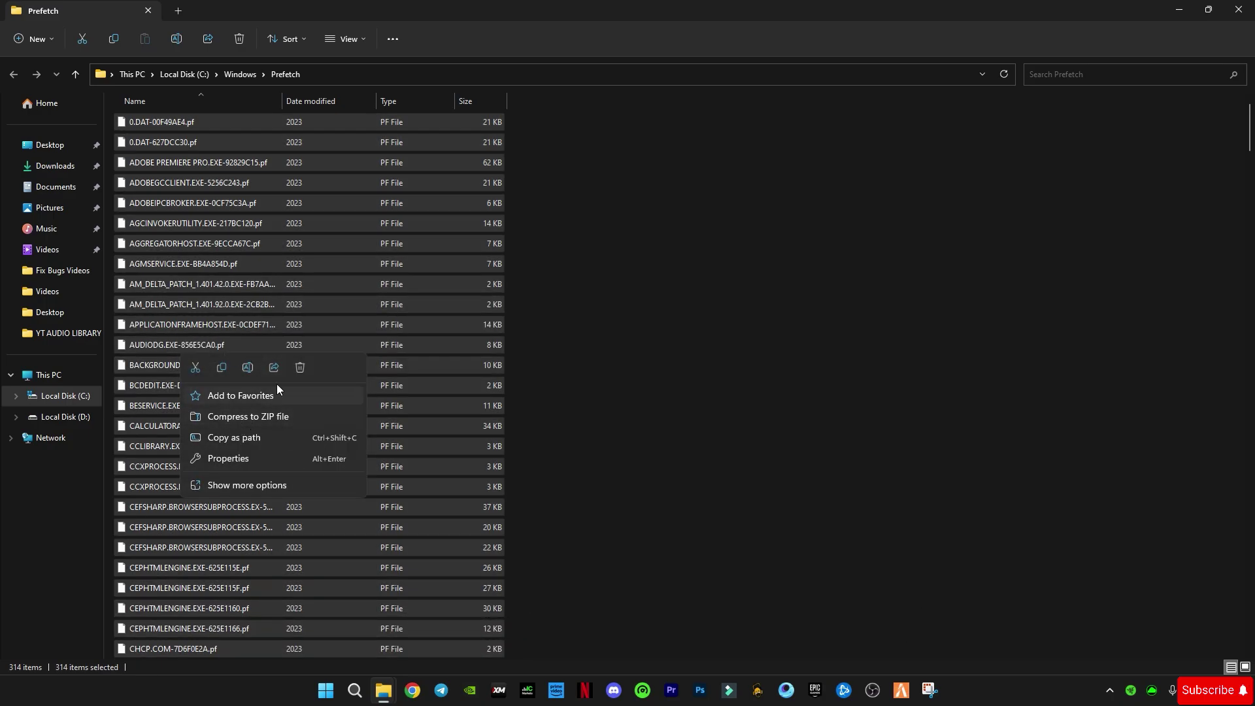
{"action": "left_click", "coordinate": [301, 366]}
{"action": "left_click", "coordinate": [667, 355]}
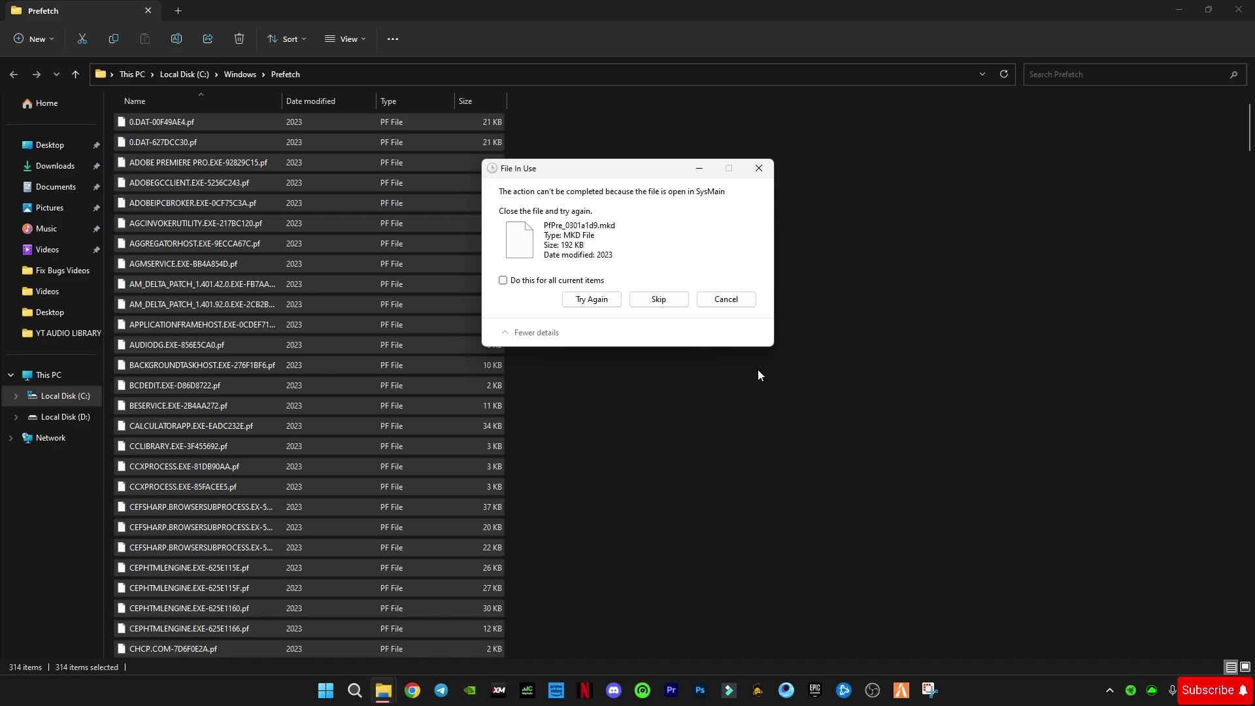
{"action": "left_click", "coordinate": [504, 281]}
{"action": "left_click", "coordinate": [660, 299]}
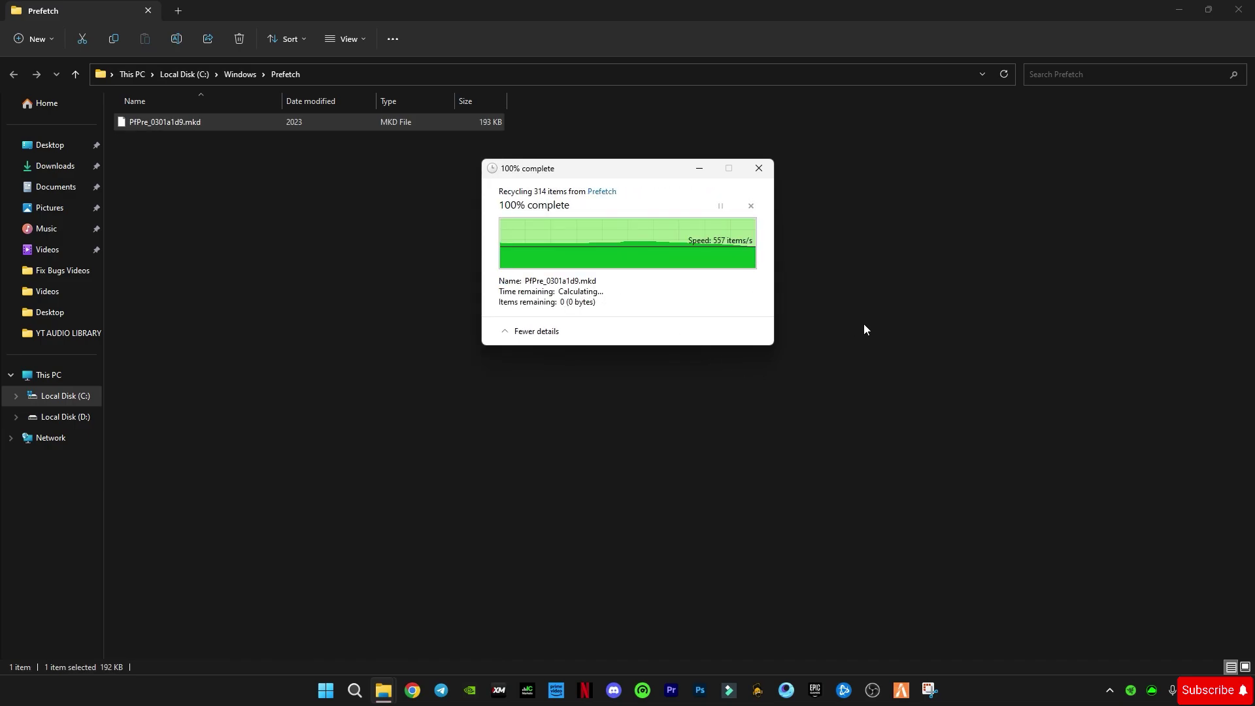
{"action": "key", "text": "ctrl+a"}
{"action": "left_click", "coordinate": [1238, 10]}
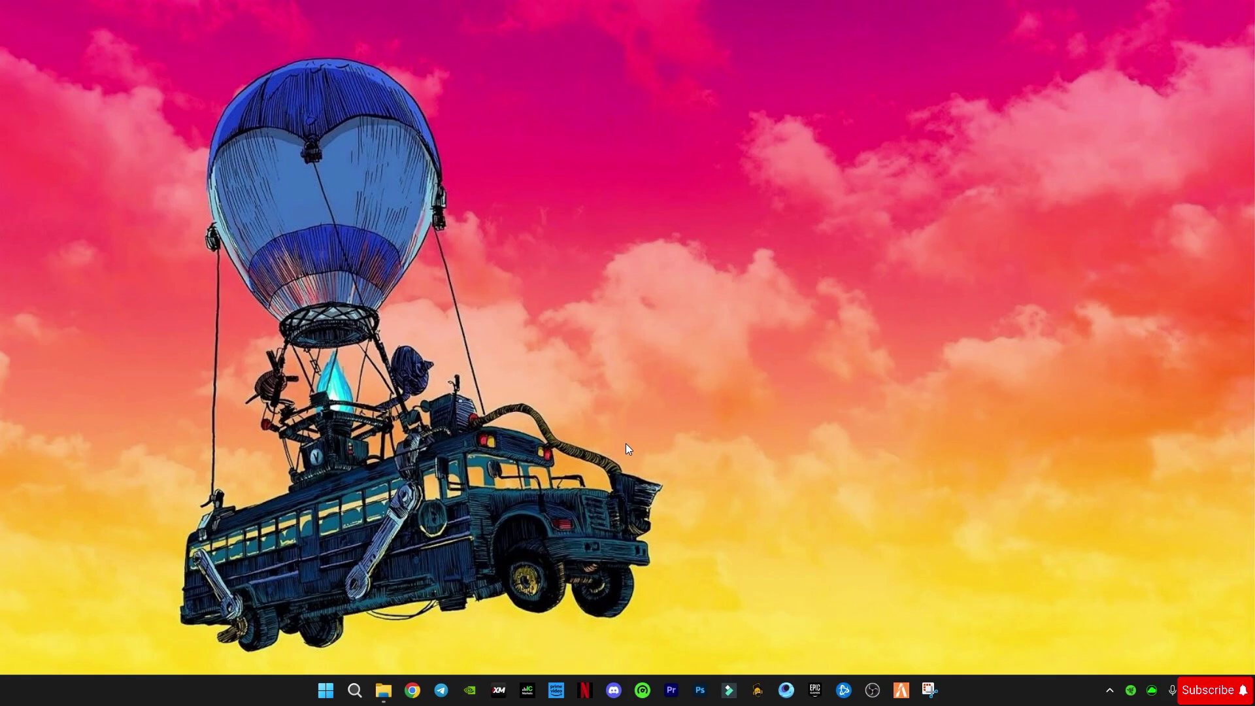
{"action": "mouse_move", "coordinate": [382, 690]}
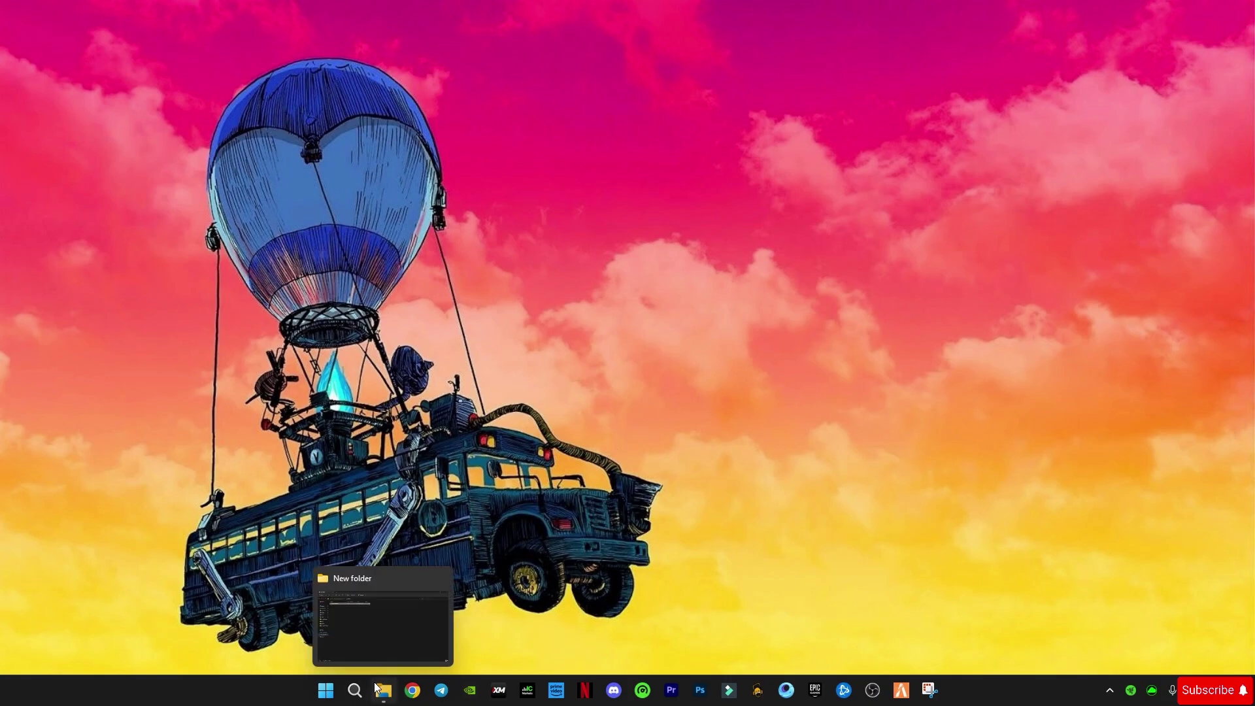
Step: Extract Windows Registry.rar in D:\New folder and open the extracted Windows Registry folder
{"action": "left_click", "coordinate": [354, 635]}
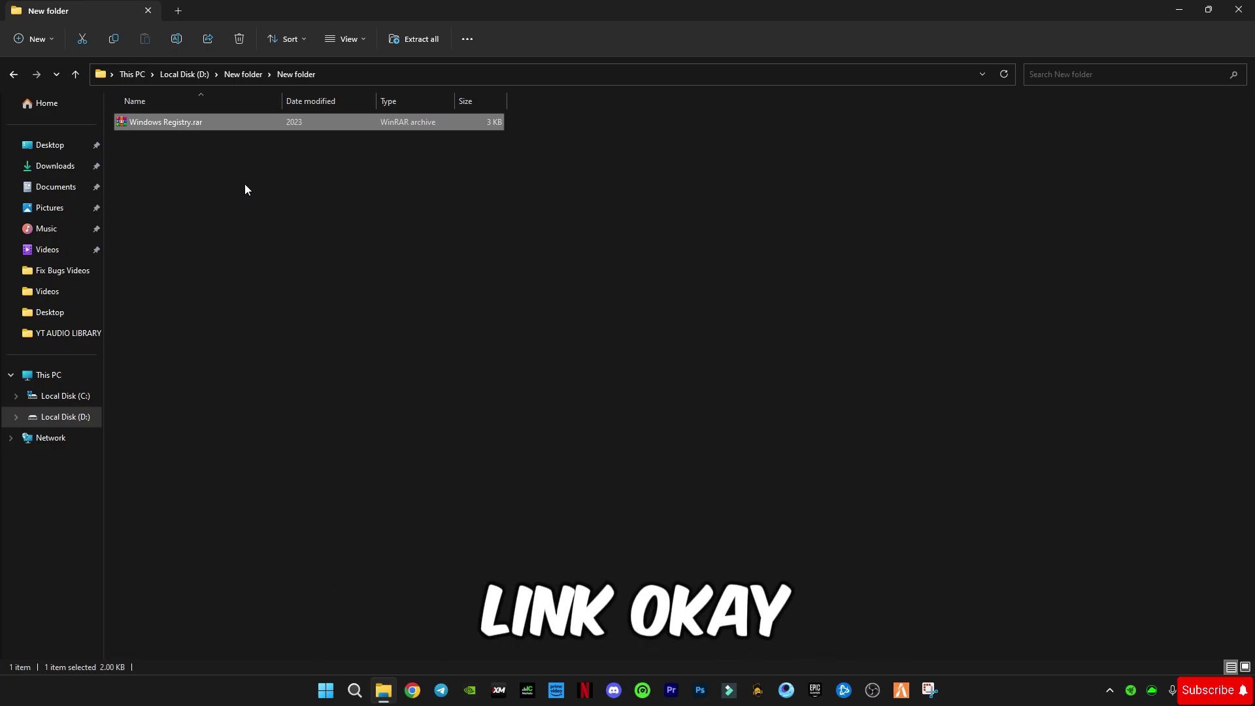
{"action": "right_click", "coordinate": [162, 121]}
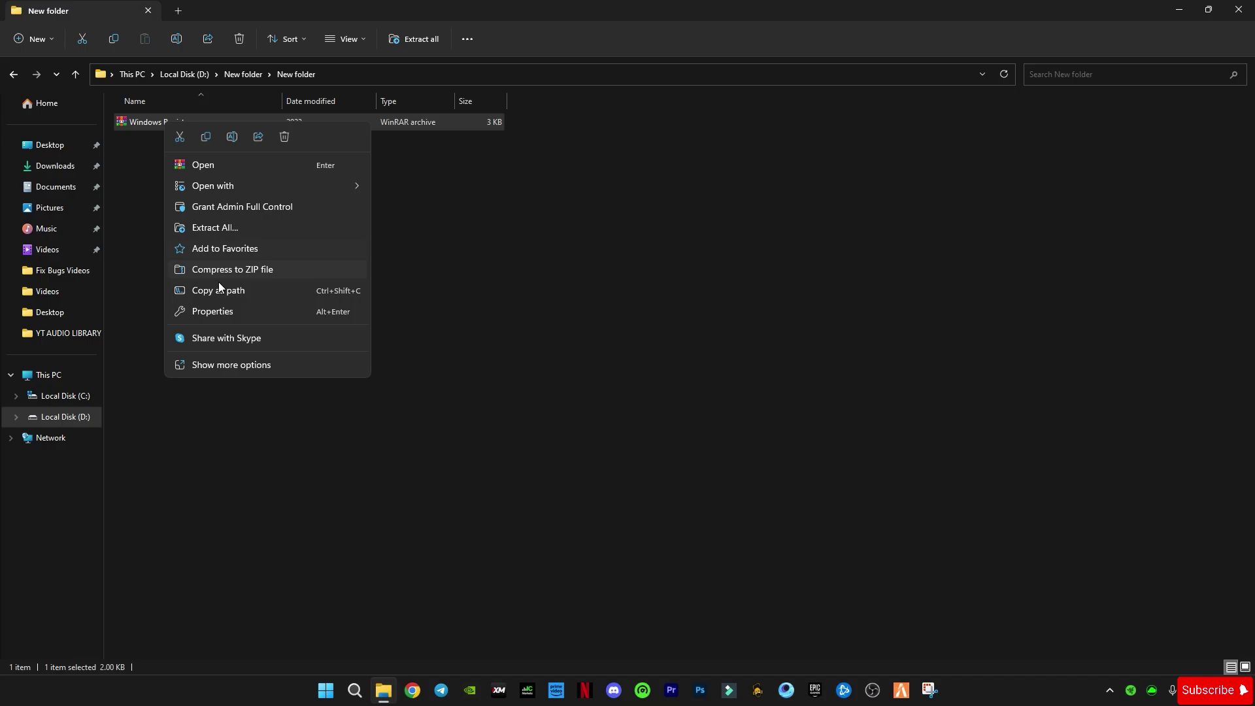
{"action": "left_click", "coordinate": [230, 361]}
{"action": "left_click", "coordinate": [268, 125]}
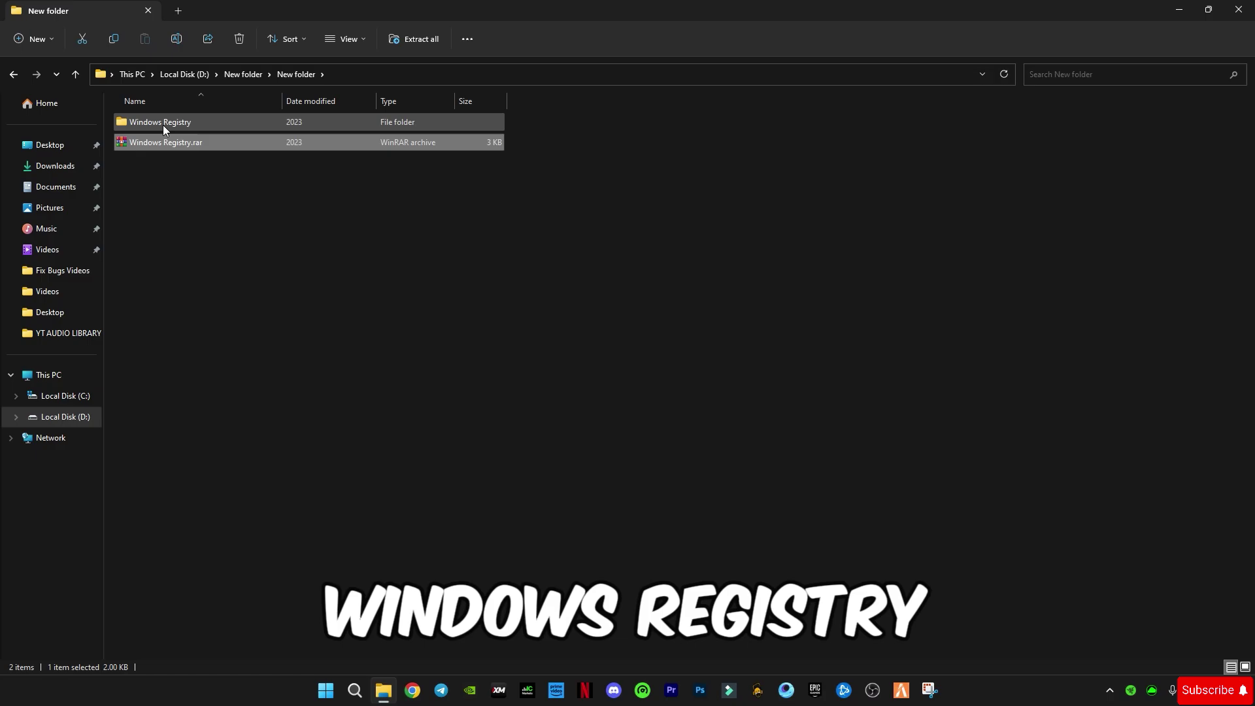
{"action": "double_click", "coordinate": [163, 125]}
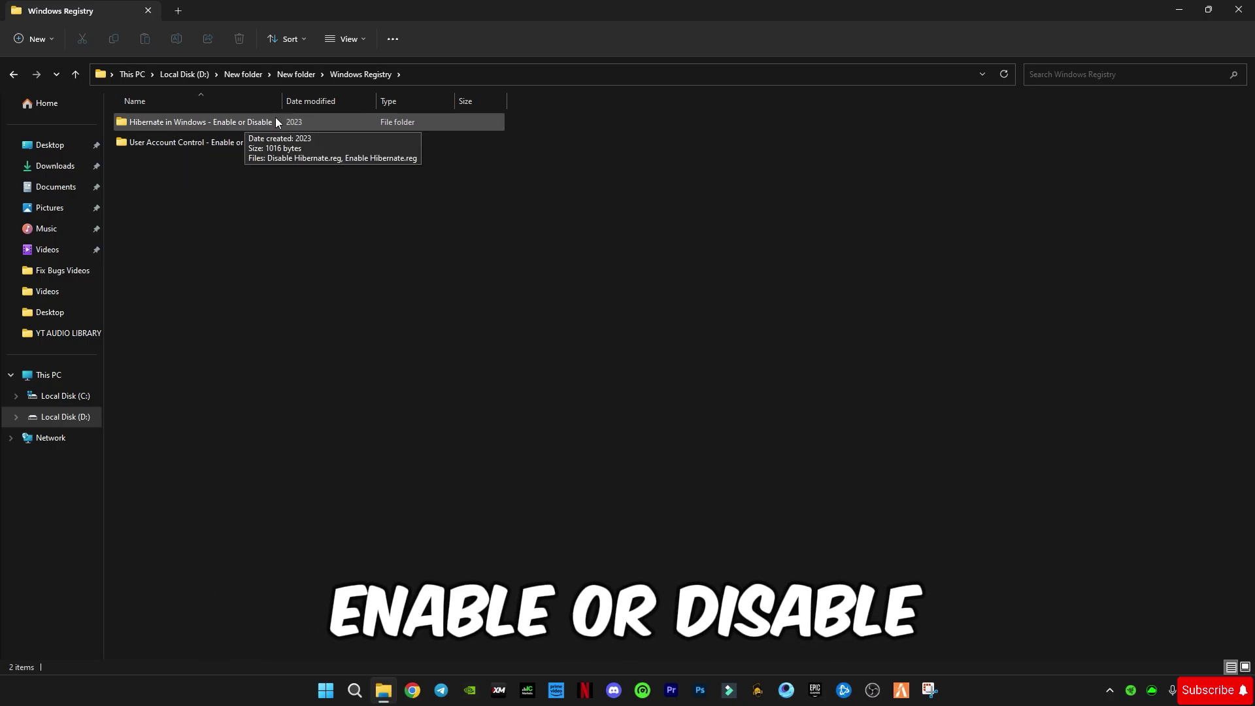
Step: Merge Disable Hibernate.reg into the registry and return to the Windows Registry folder
{"action": "double_click", "coordinate": [172, 119]}
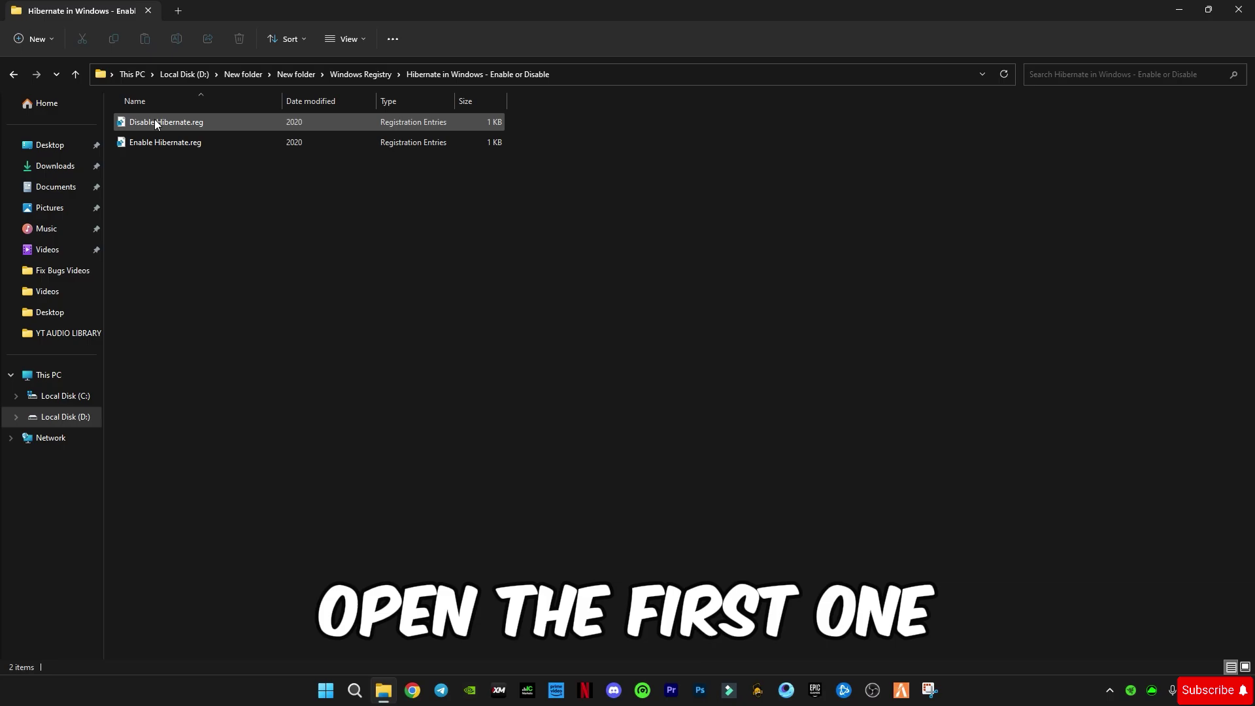
{"action": "mouse_move", "coordinate": [166, 121]}
{"action": "double_click", "coordinate": [185, 123]}
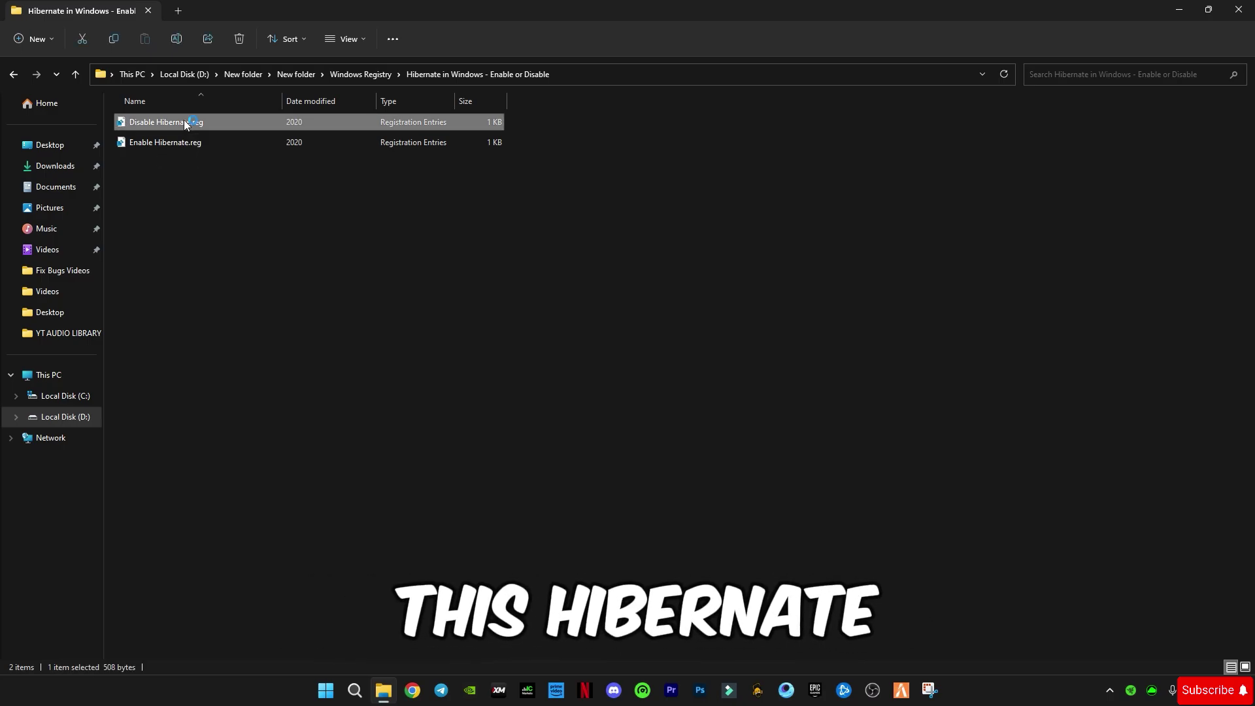
{"action": "left_click", "coordinate": [728, 364]}
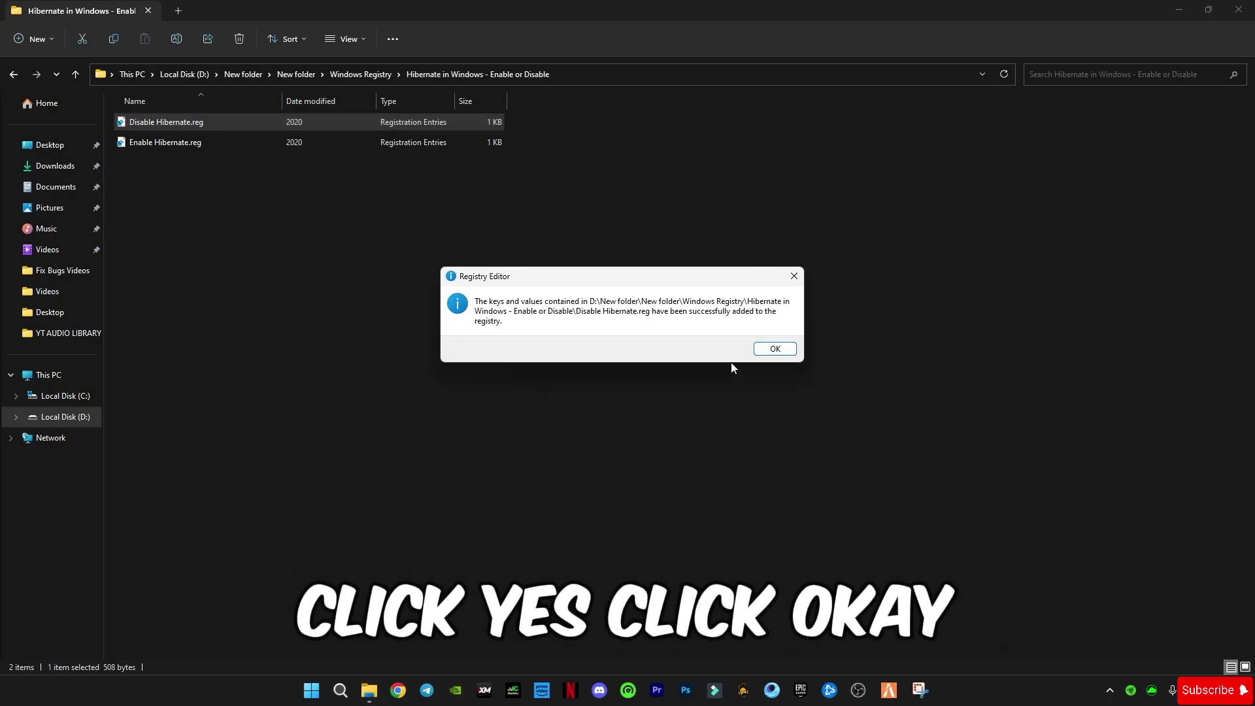
{"action": "left_click", "coordinate": [773, 349]}
{"action": "left_click", "coordinate": [13, 73]}
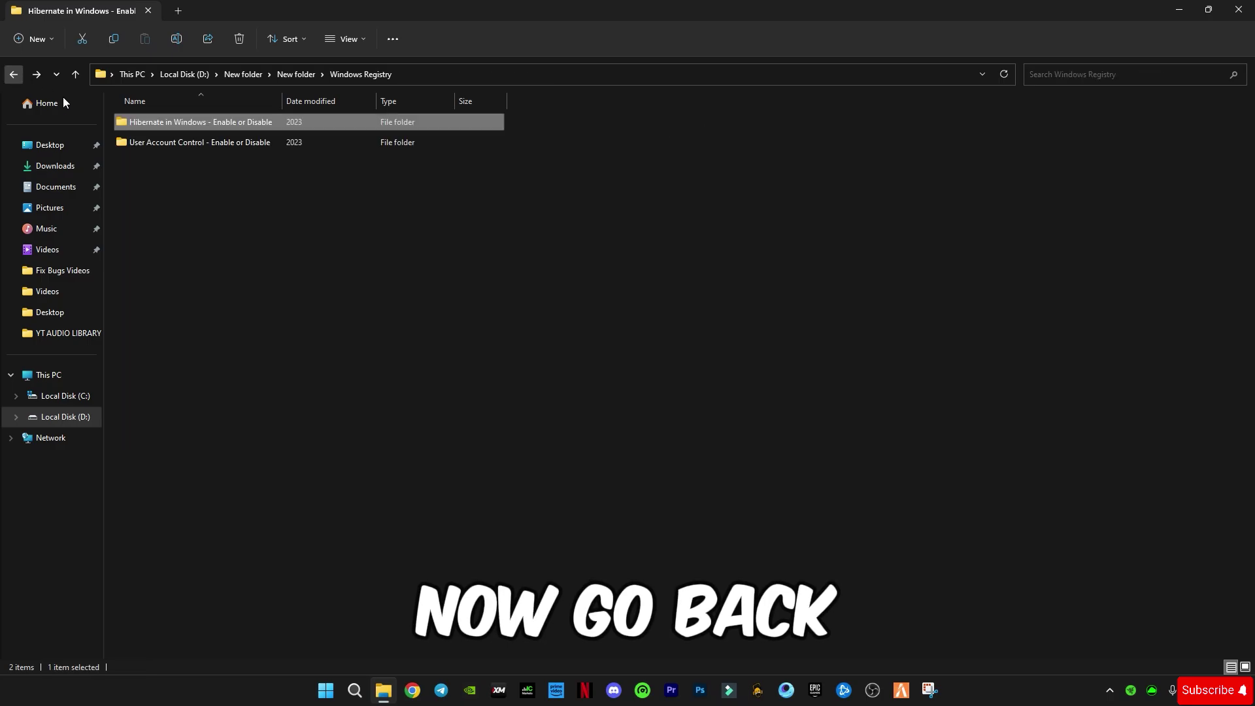
Step: Merge Disable User Account Control.reg into the registry
{"action": "double_click", "coordinate": [156, 143]}
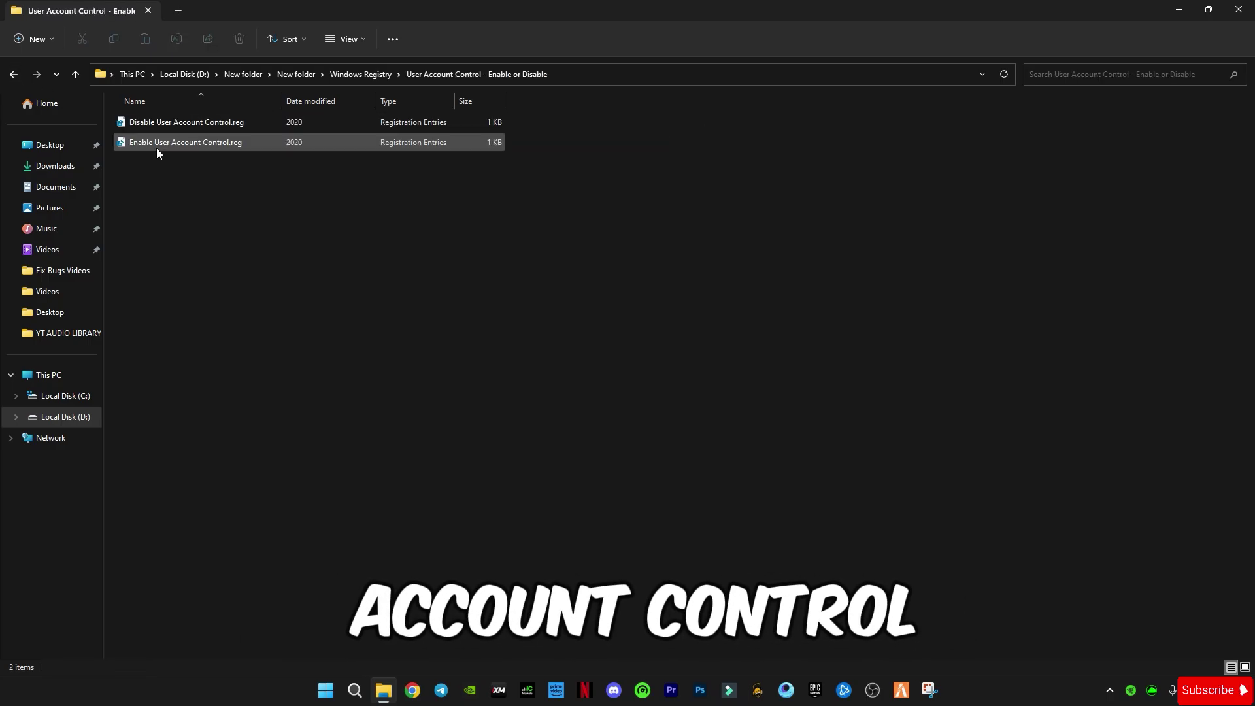
{"action": "double_click", "coordinate": [130, 124]}
{"action": "left_click", "coordinate": [727, 363]}
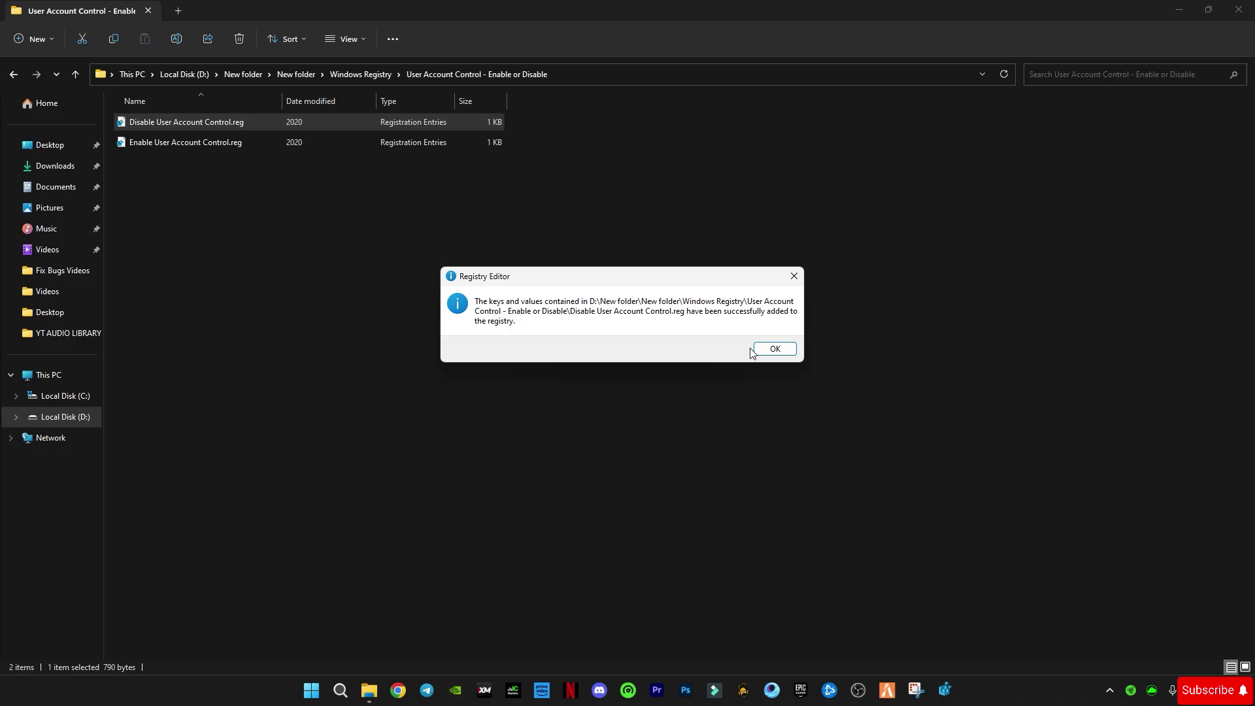
{"action": "left_click", "coordinate": [753, 351]}
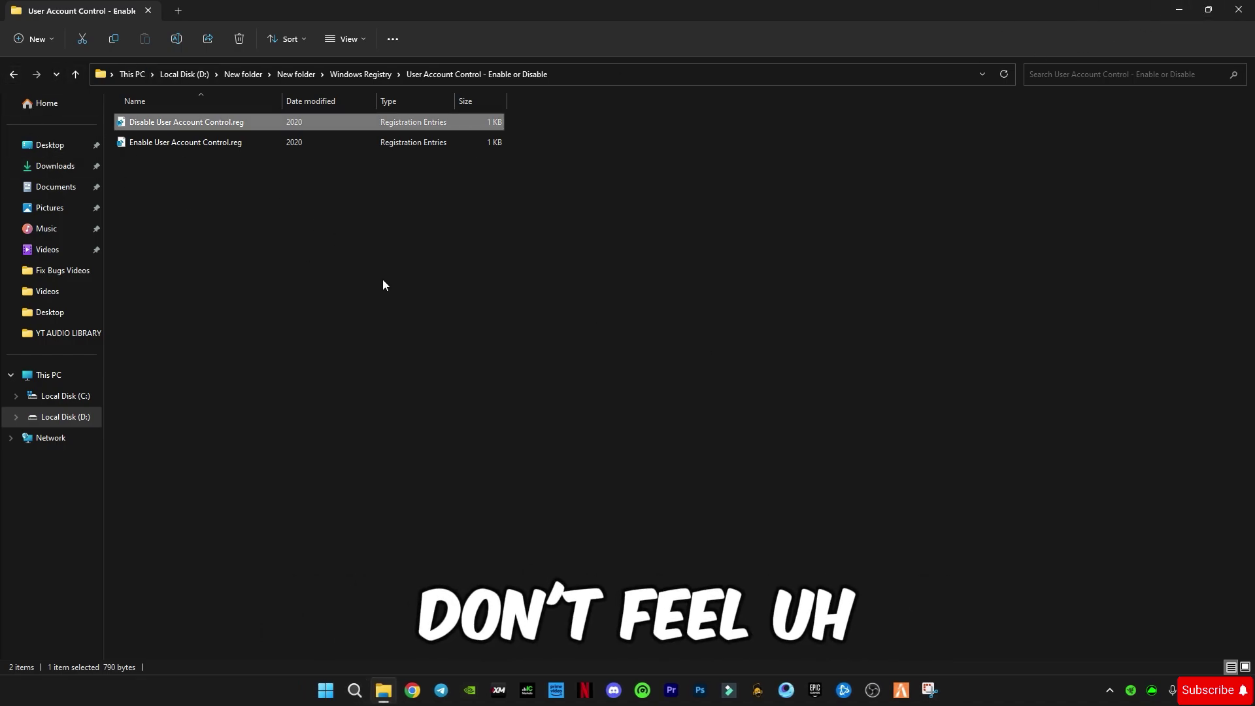
Step: Go back to the Hibernate folder, select Enable Hibernate.reg, and close File Explorer
{"action": "left_click", "coordinate": [15, 76]}
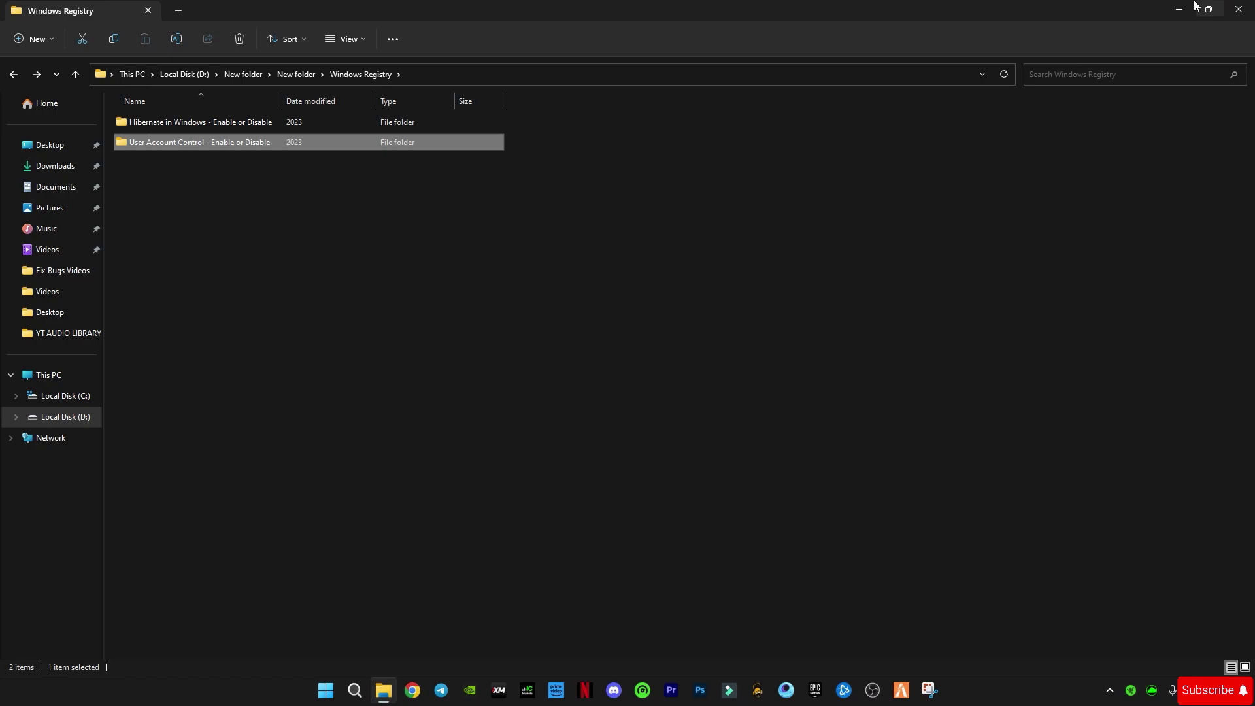
{"action": "double_click", "coordinate": [270, 123]}
{"action": "left_click", "coordinate": [140, 144]}
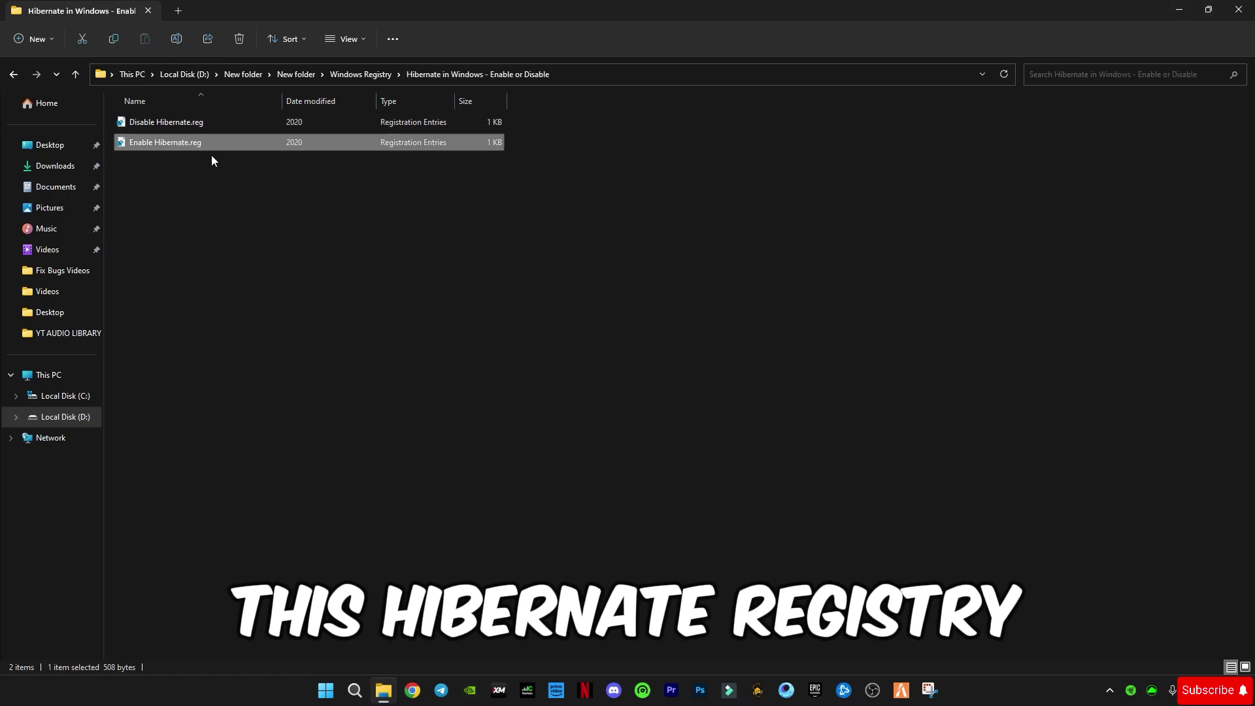
{"action": "left_click", "coordinate": [1179, 10]}
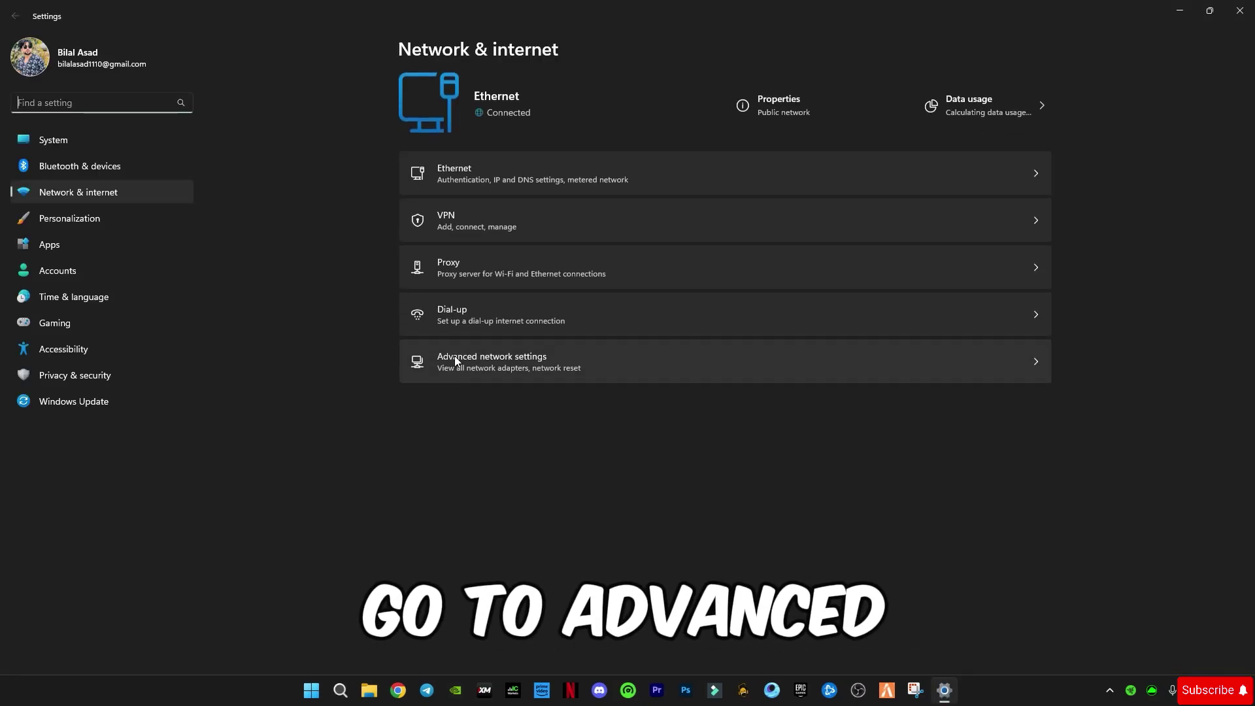
Step: Go from Advanced network settings to Ethernet adapter properties and select Internet Protocol Version 4 (TCP/IPv4)
{"action": "left_click", "coordinate": [454, 356]}
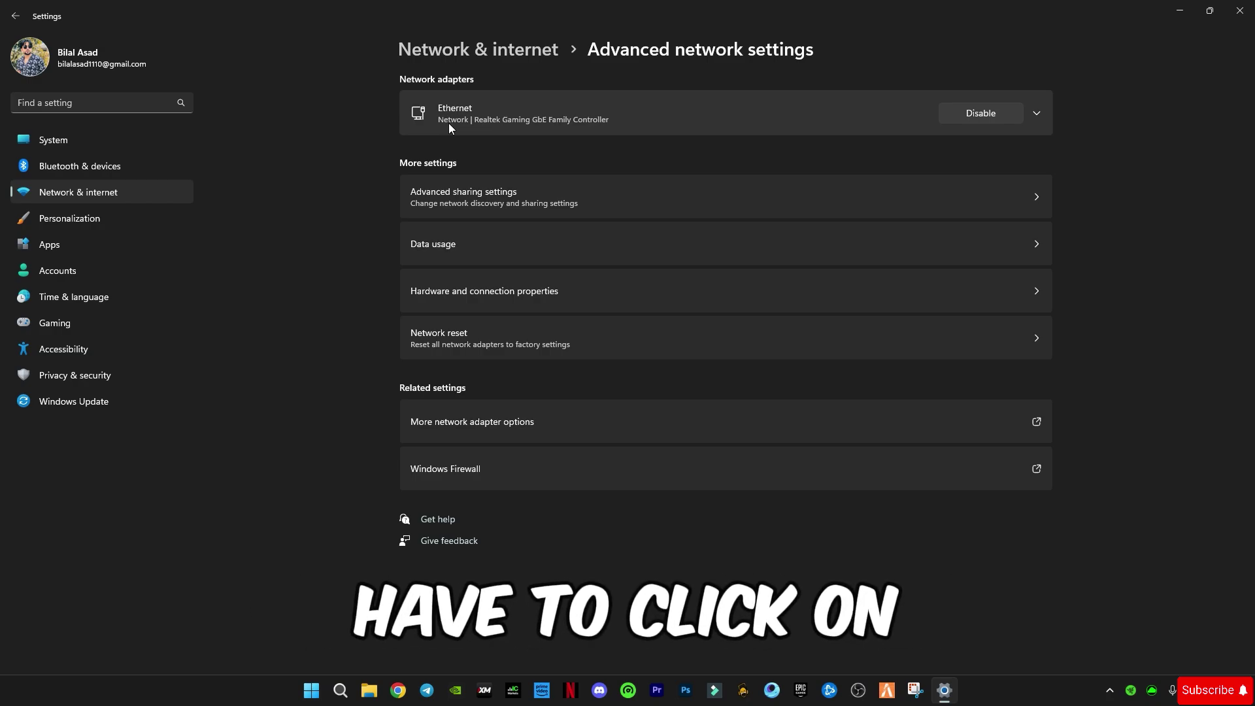
{"action": "left_click", "coordinate": [488, 191]}
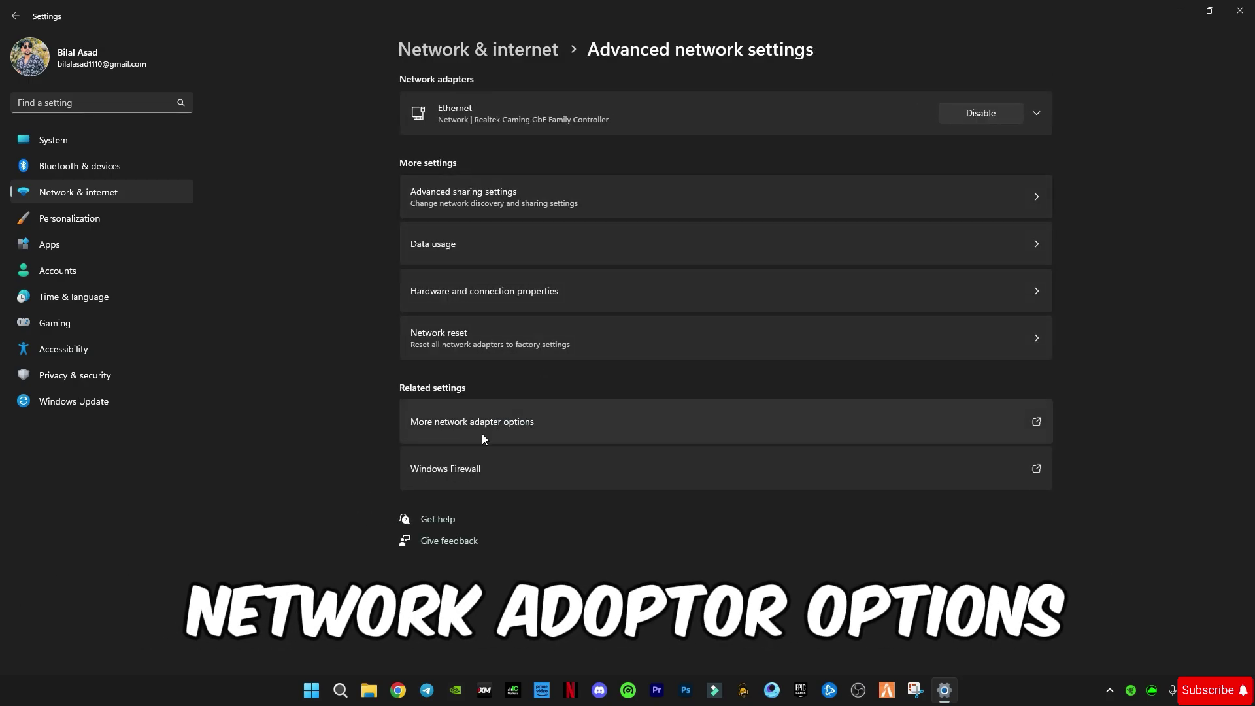
{"action": "left_click", "coordinate": [463, 425]}
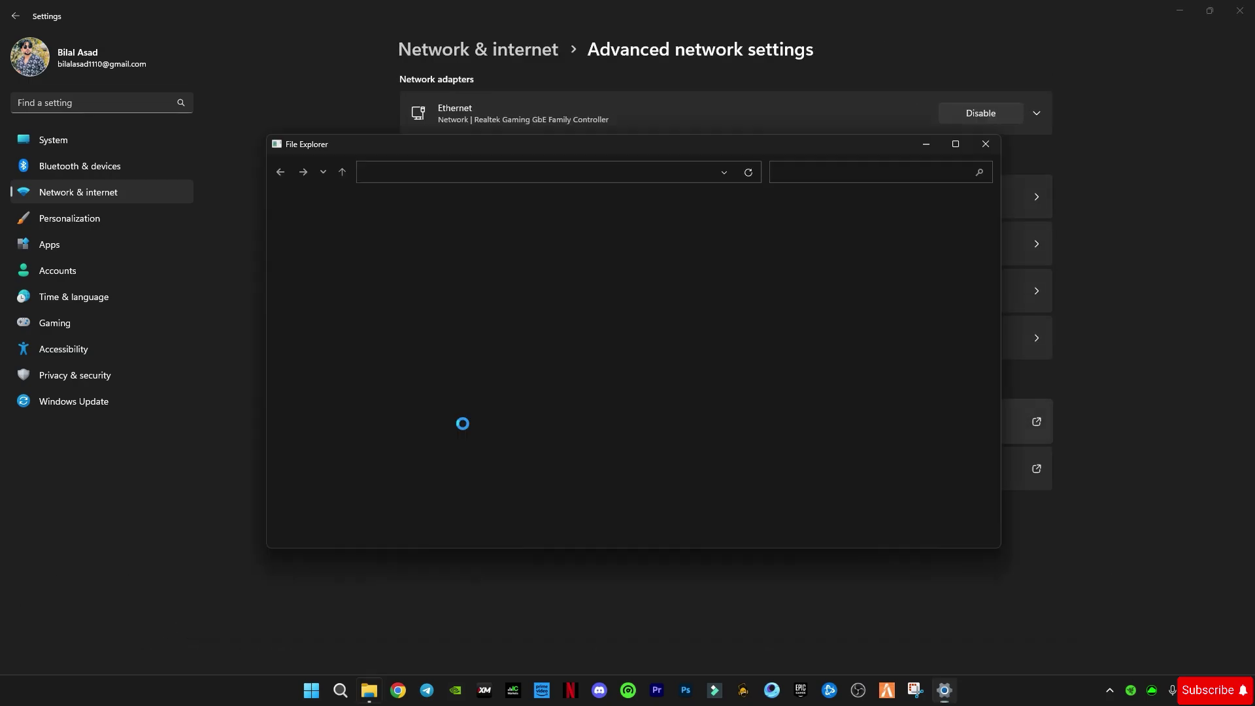
{"action": "left_click_drag", "start_coordinate": [406, 145], "coordinate": [531, 202]}
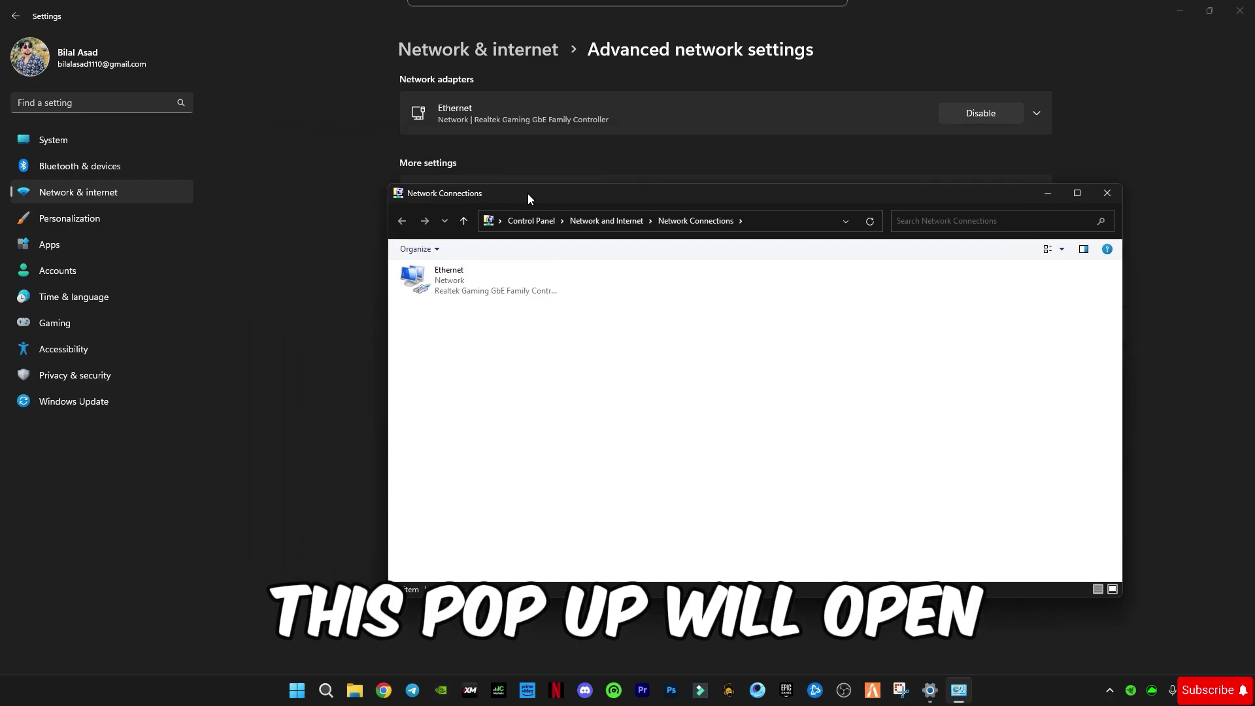
{"action": "right_click", "coordinate": [452, 297]}
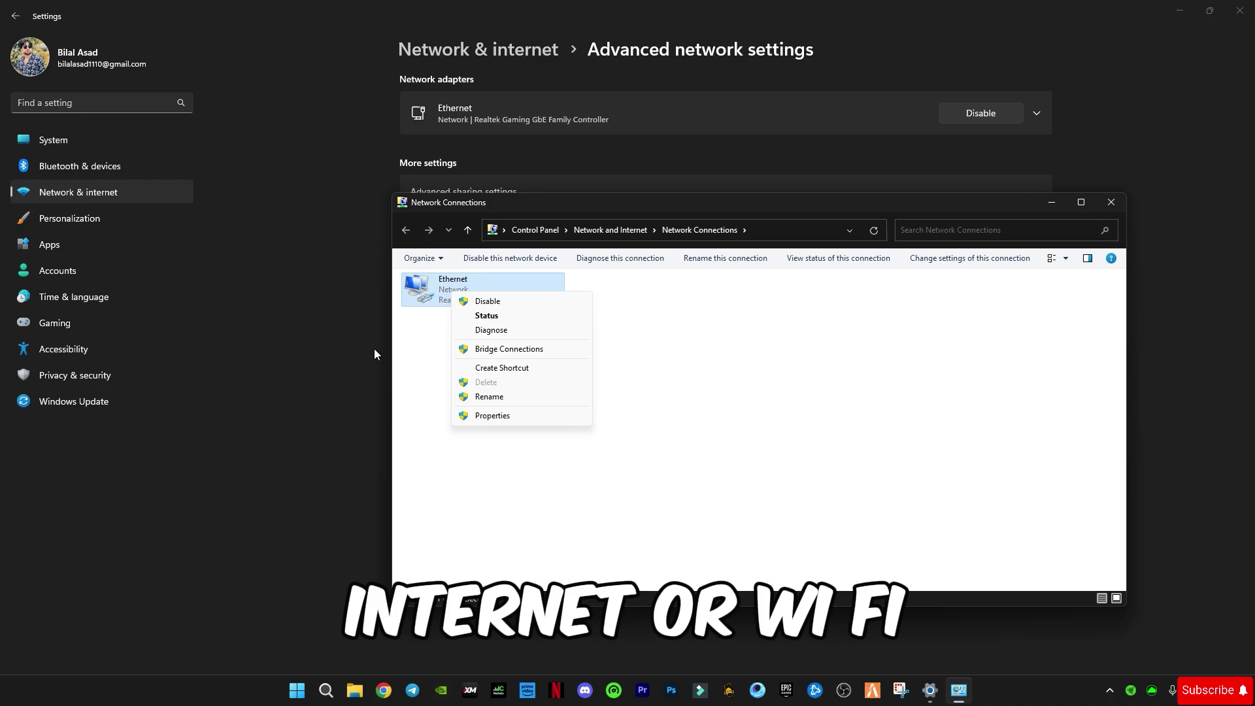
{"action": "left_click", "coordinate": [491, 415]}
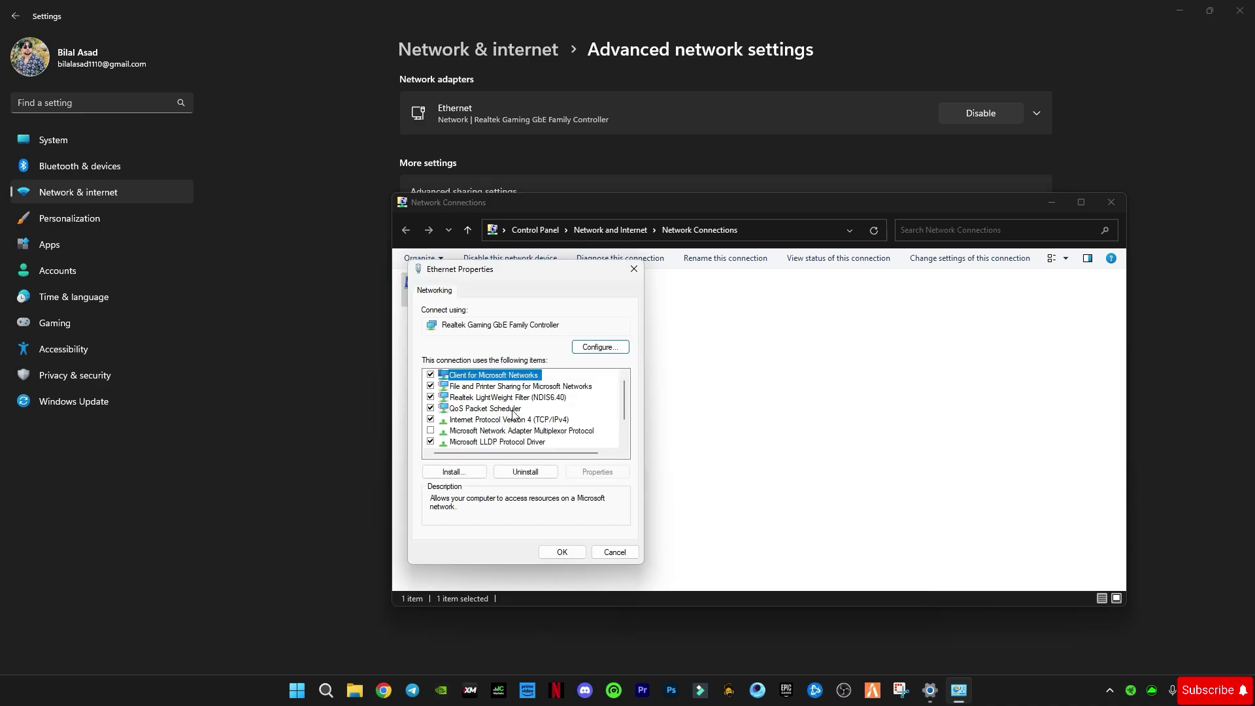
{"action": "left_click", "coordinate": [489, 423]}
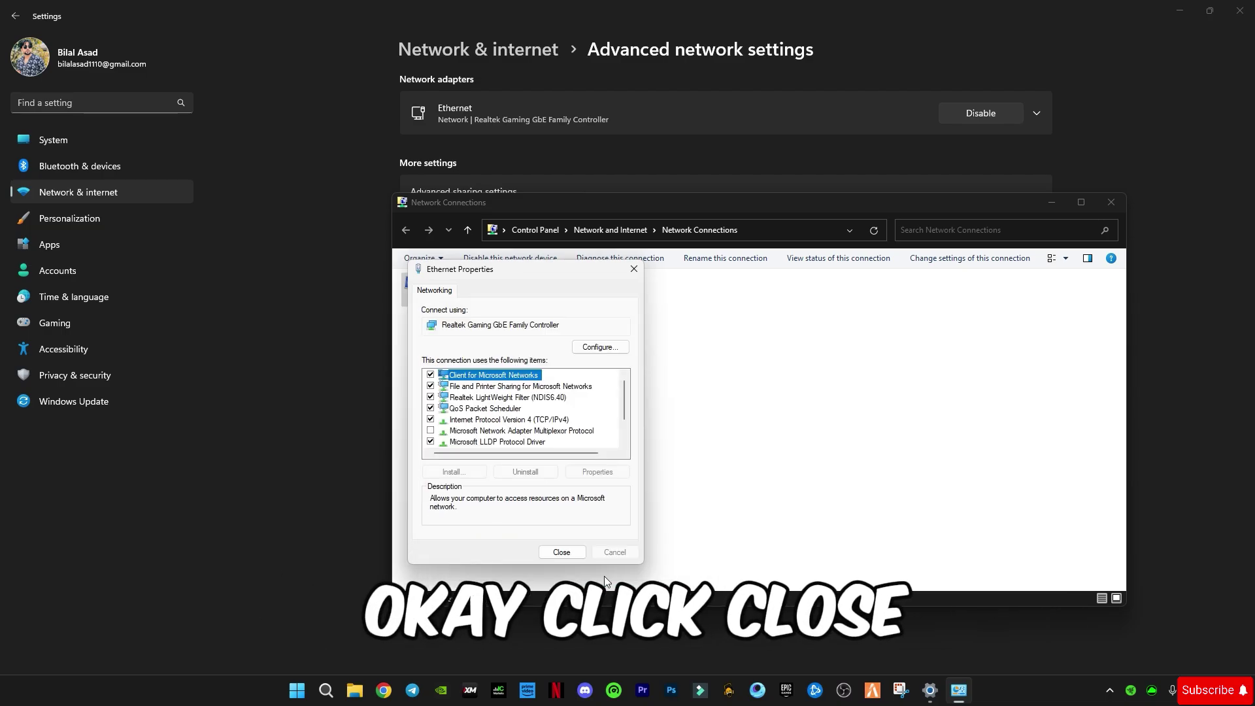
Step: Close Network Connections and Settings, then dismiss the hidden-apps tray flyout
{"action": "left_click", "coordinate": [1111, 204]}
{"action": "left_click", "coordinate": [1240, 10]}
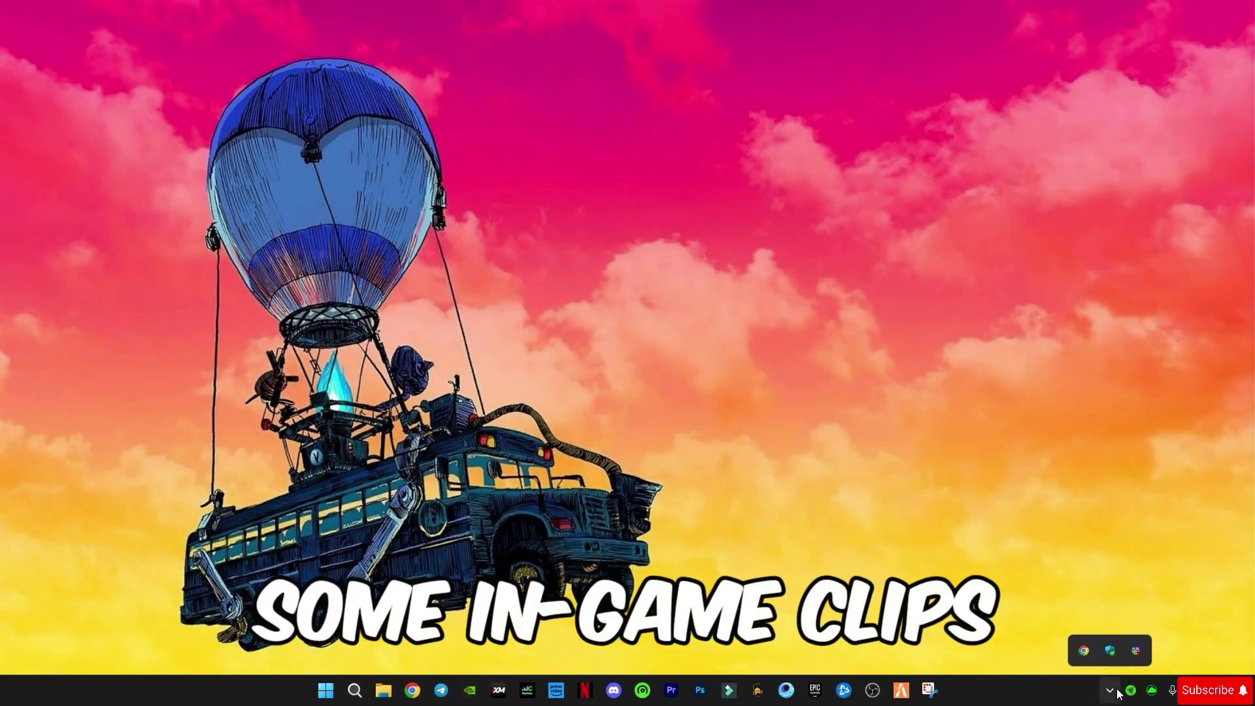
{"action": "left_click", "coordinate": [975, 569]}
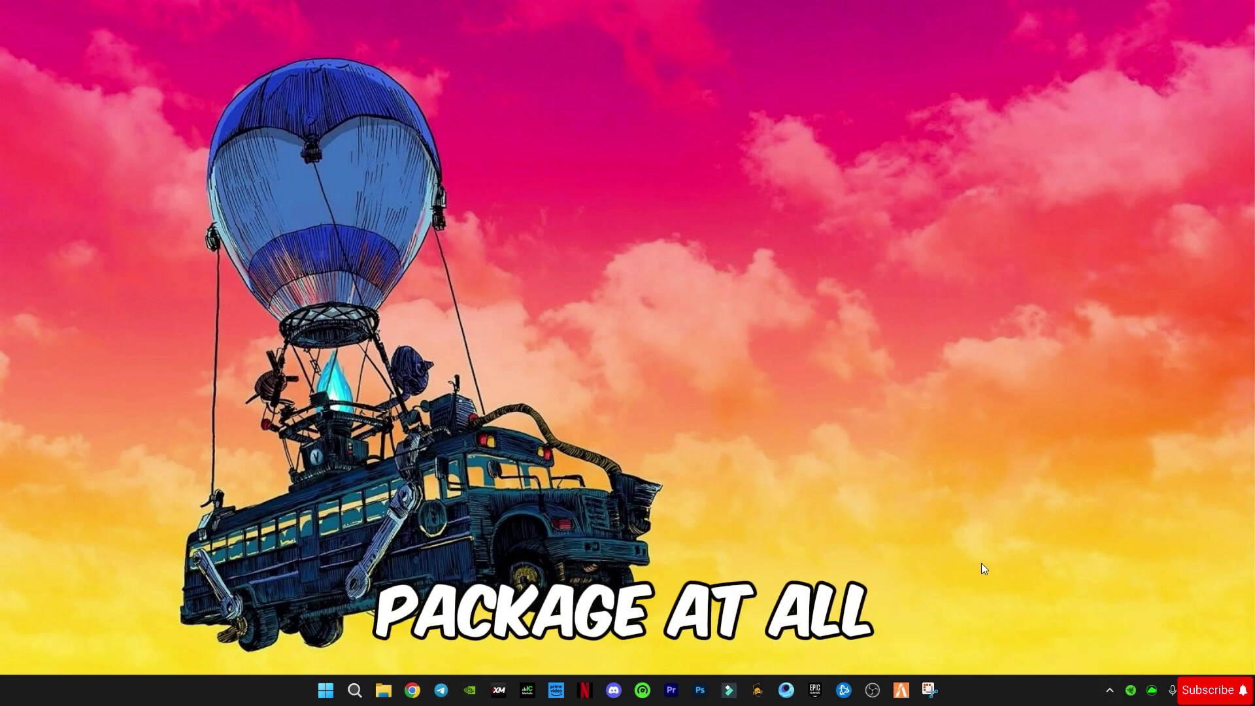